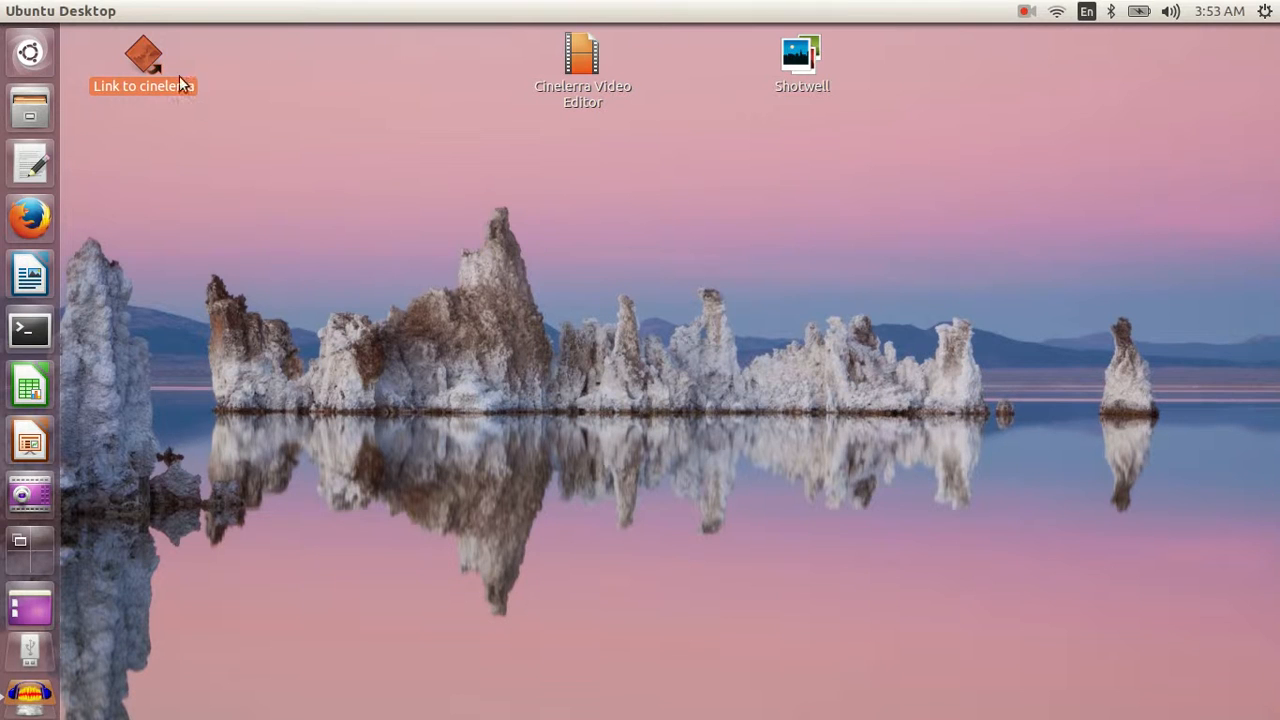
# - Launch Cinelerra from its desktop link, dismiss the tip of the day and close the program
pyautogui.doubleClick(146, 55)
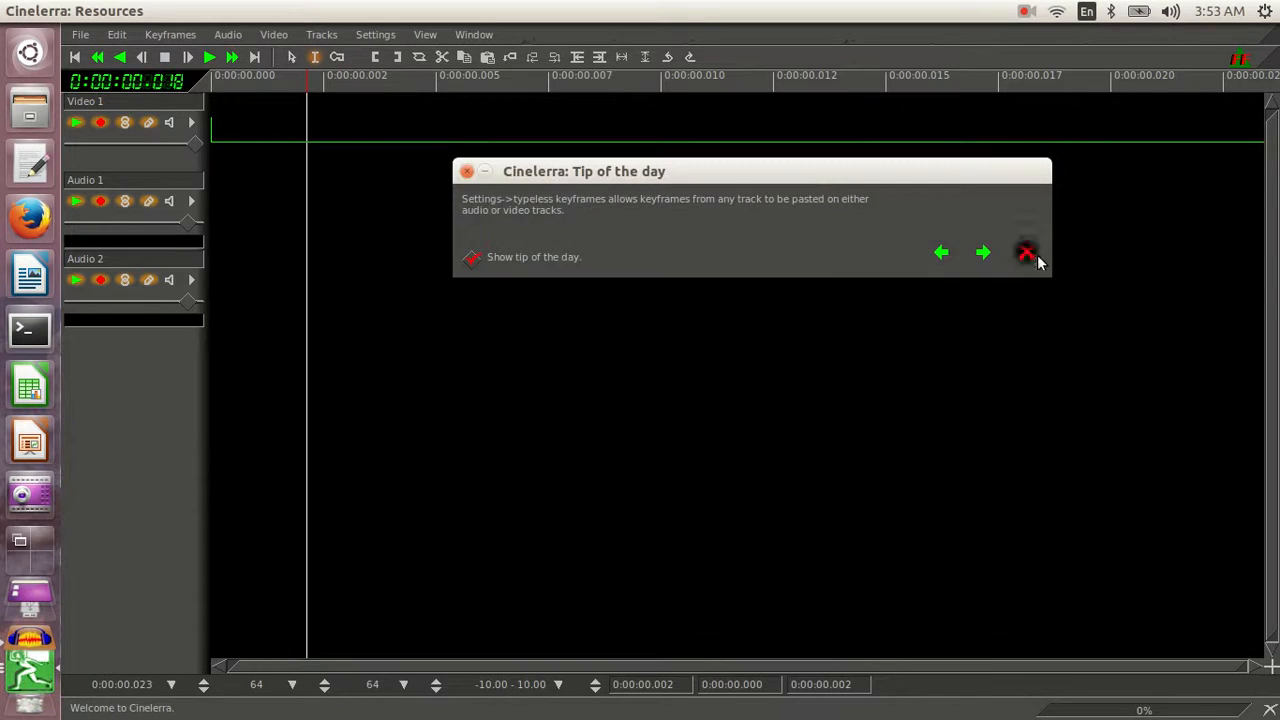
pyautogui.click(1027, 253)
pyautogui.click(13, 11)
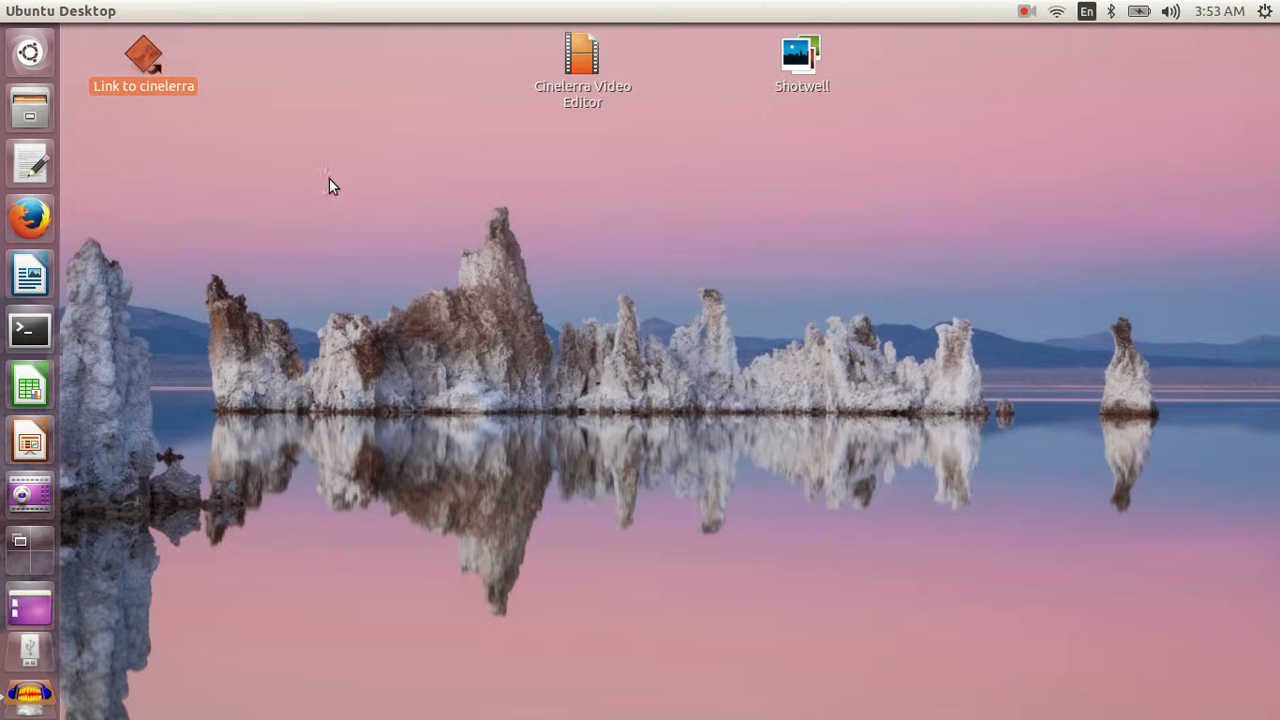
# - Delete the "Link to cinelerra" shortcut from the desktop
pyautogui.click(142, 62)
pyautogui.press('Delete')
pyautogui.press('Return')
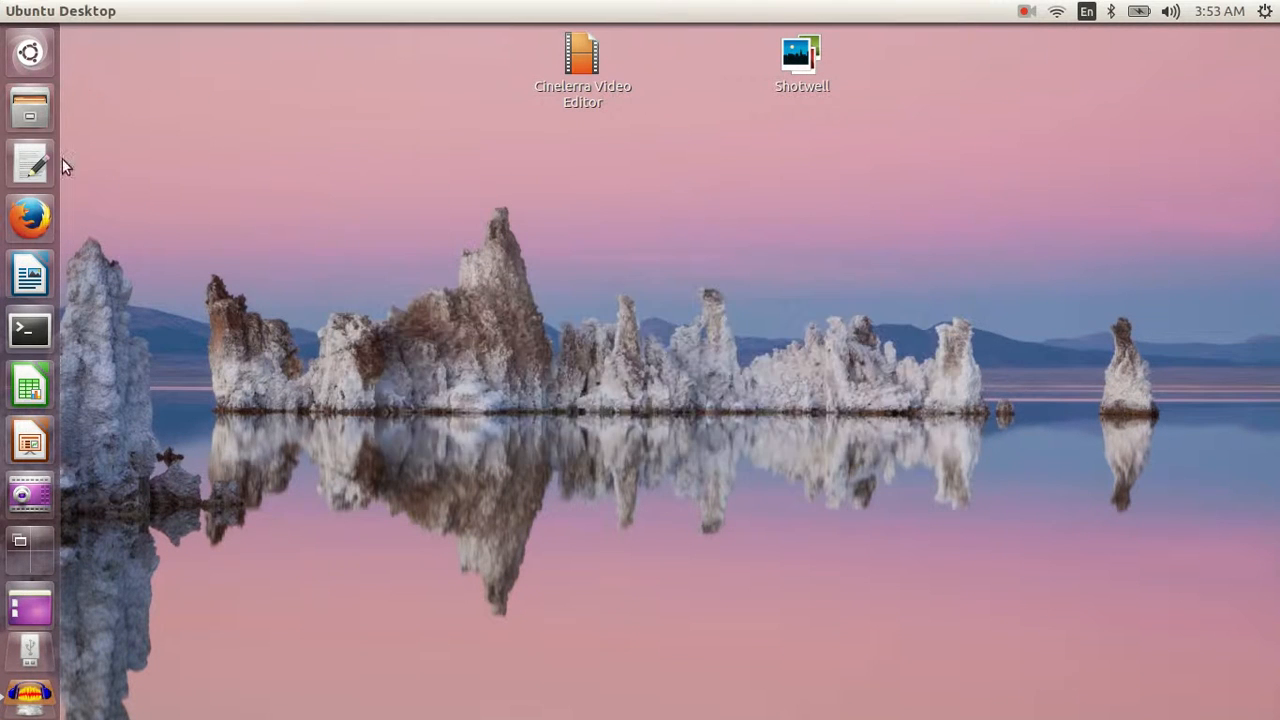
# - Make a link to the cinelerra executable inside the home directory's cinelerra folder
pyautogui.click(32, 110)
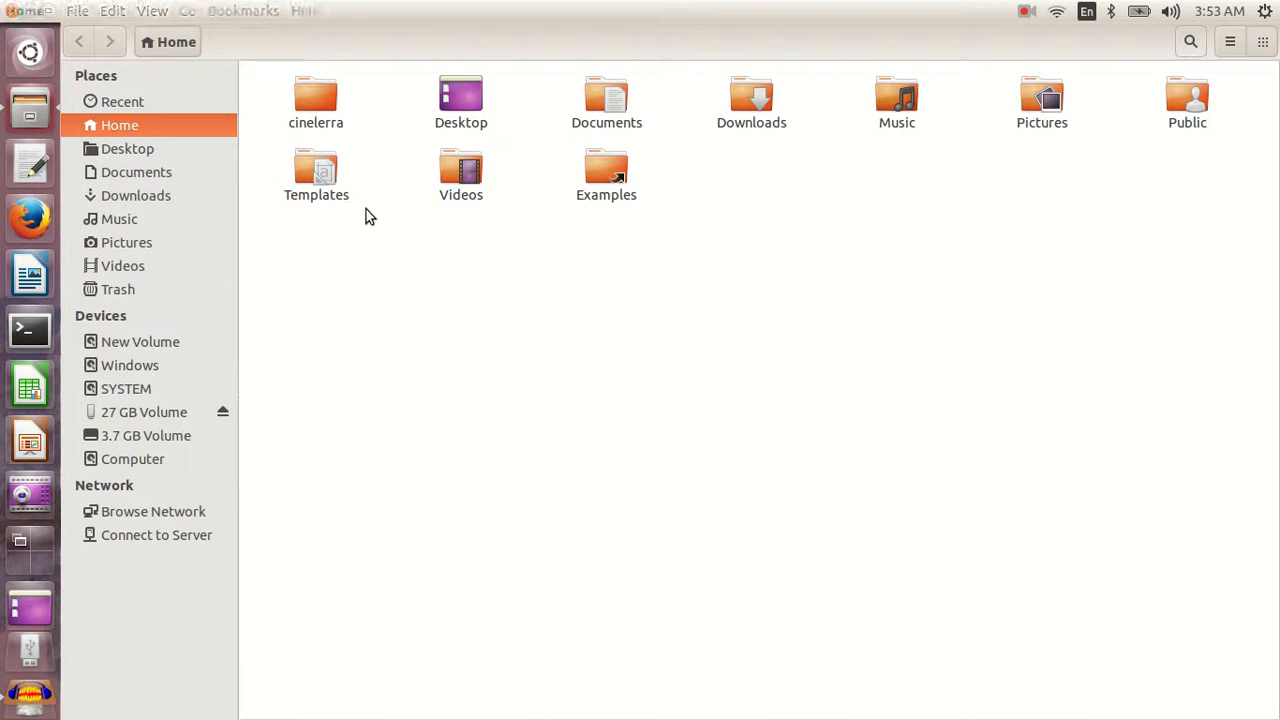
pyautogui.doubleClick(311, 110)
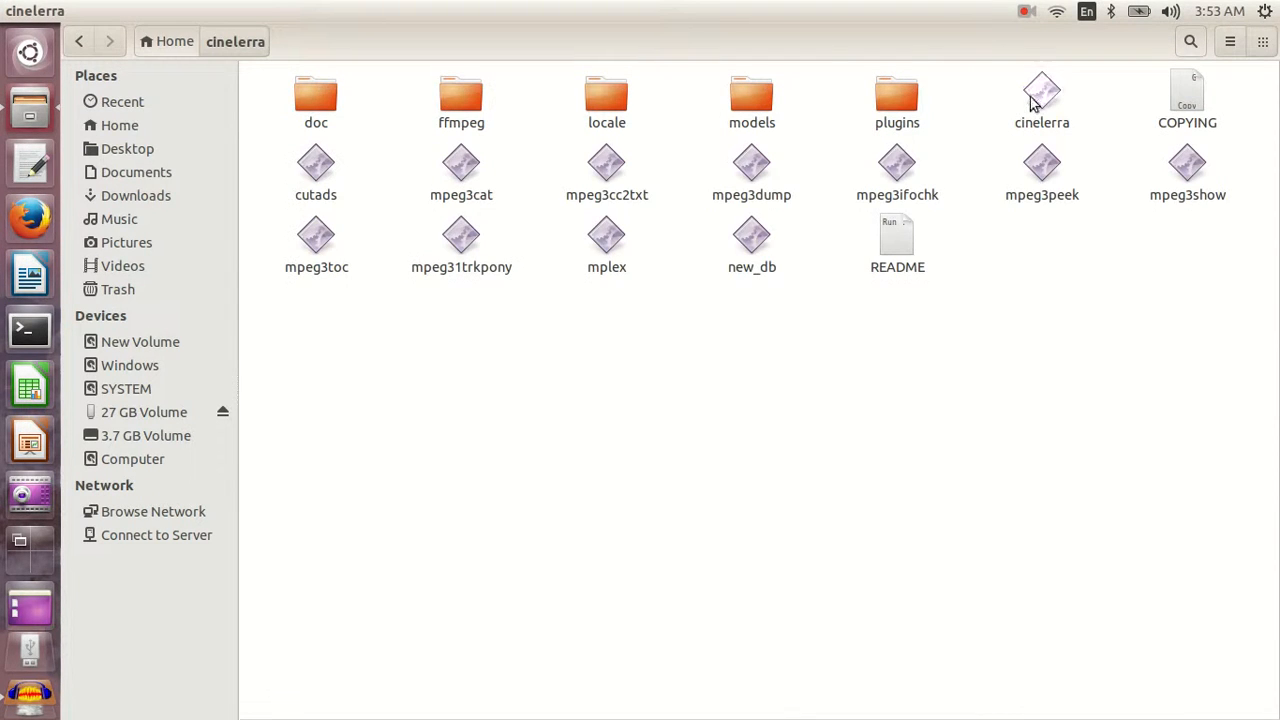
pyautogui.click(1030, 105)
pyautogui.rightClick(1041, 95)
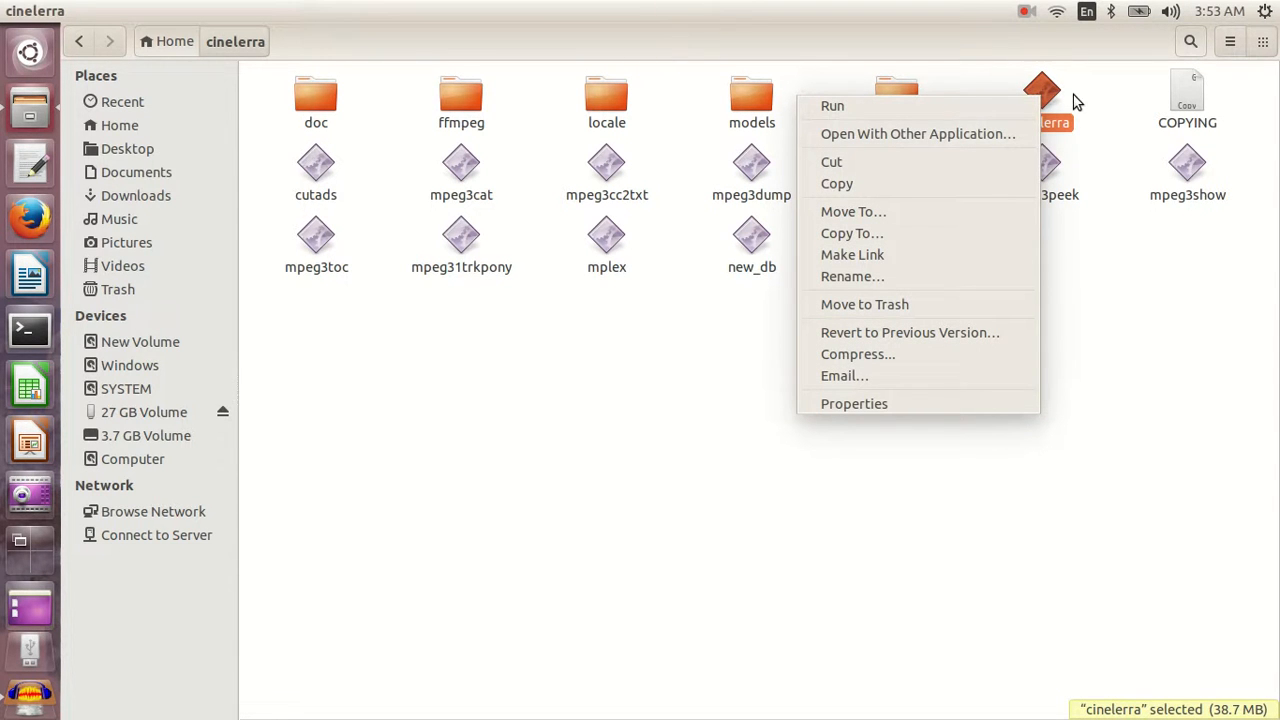
pyautogui.click(862, 258)
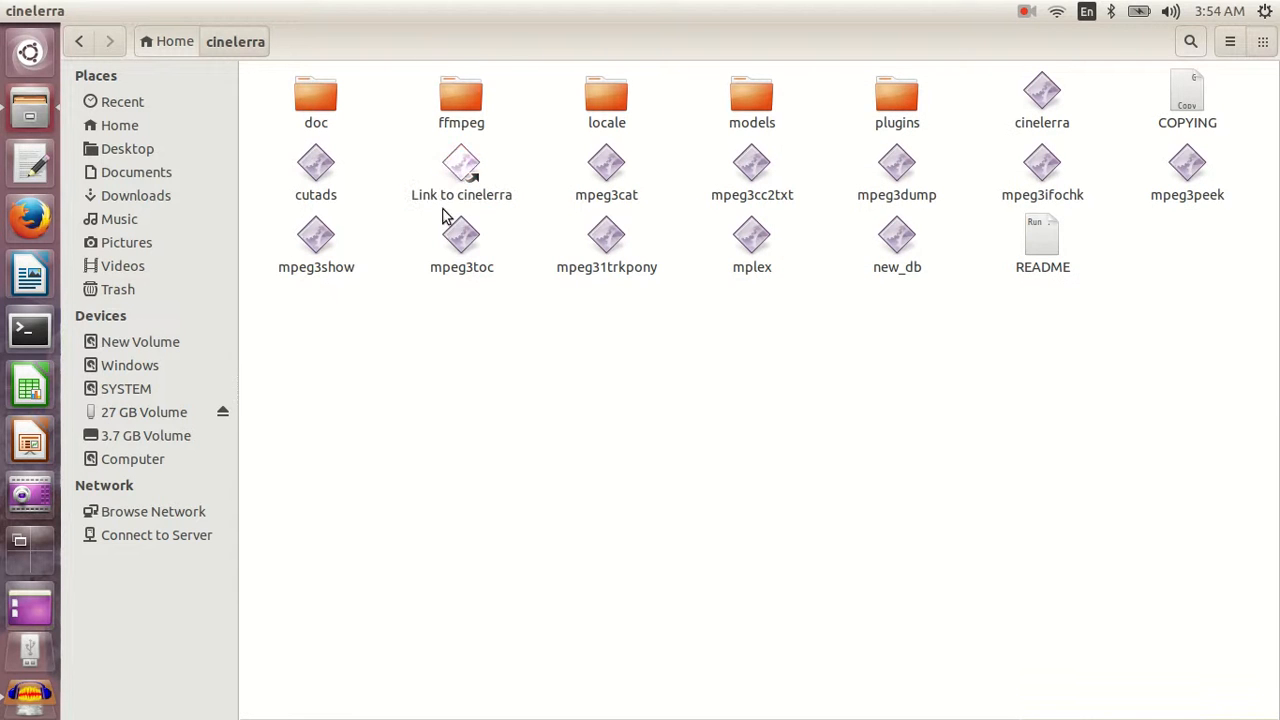
# - Move the "Link to cinelerra" file from the cinelerra folder to the desktop, closing the file manager
pyautogui.click(470, 170)
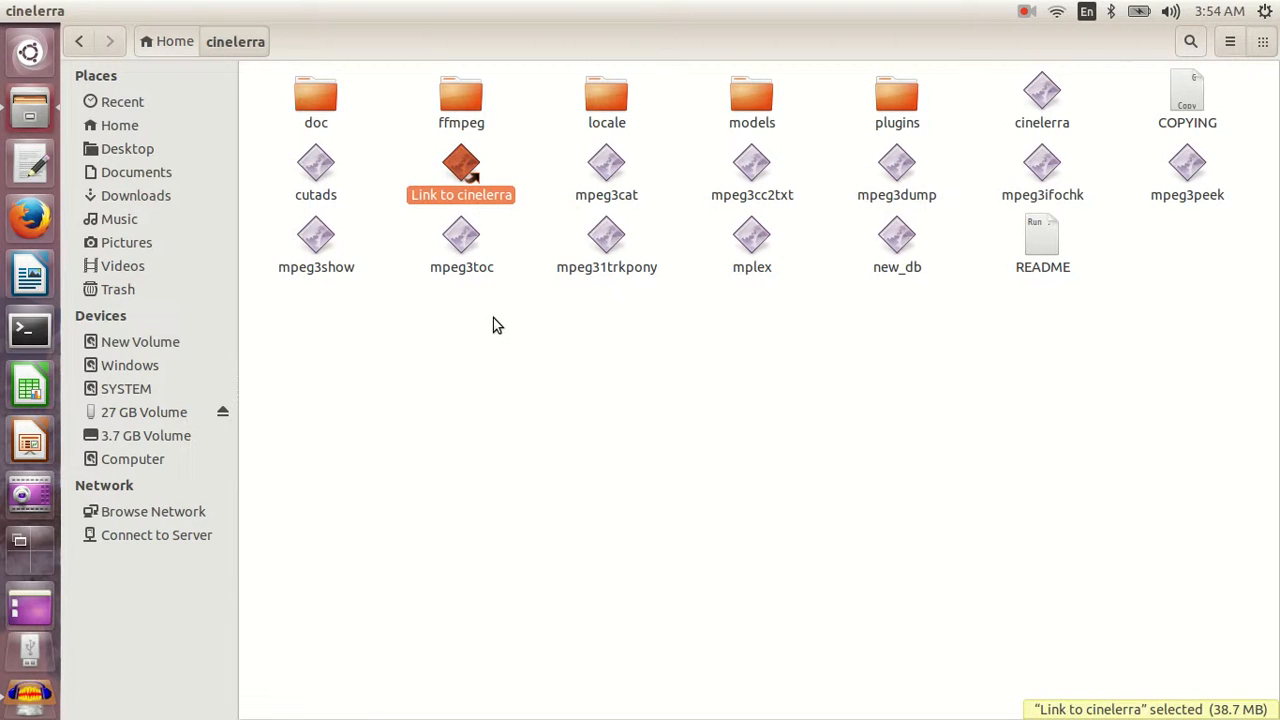
pyautogui.rightClick(470, 174)
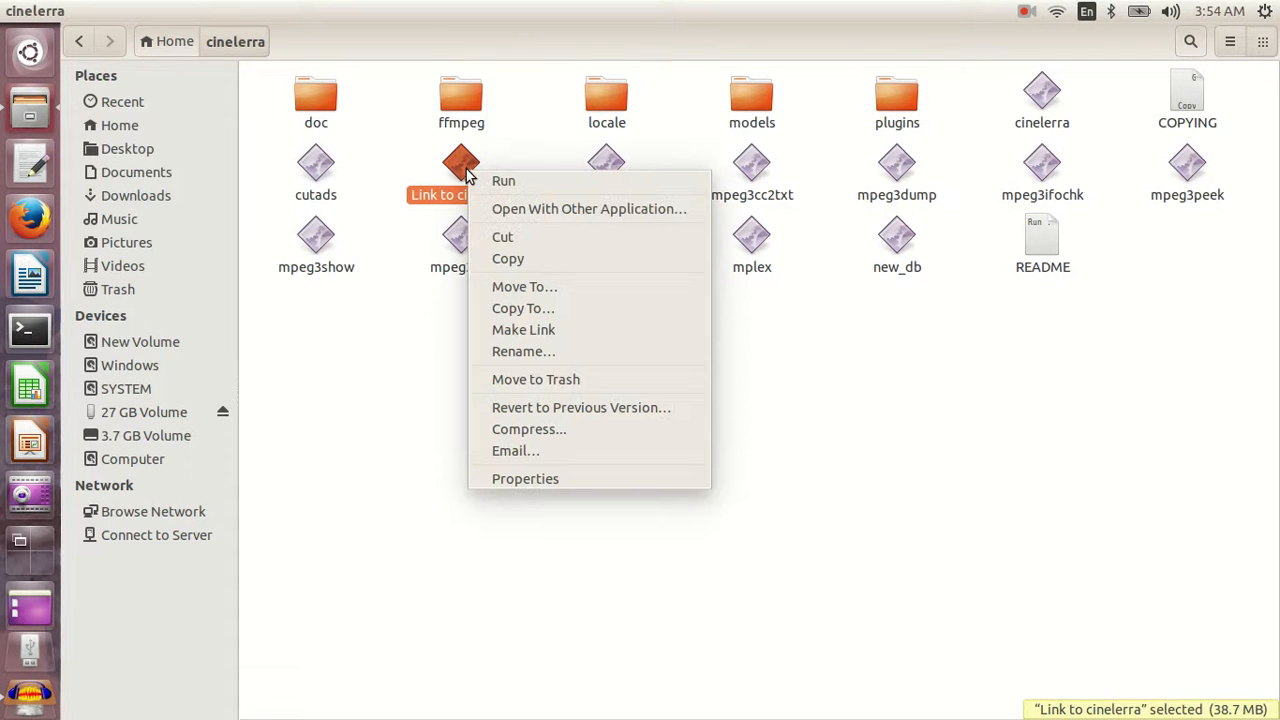
pyautogui.click(517, 234)
pyautogui.click(497, 274)
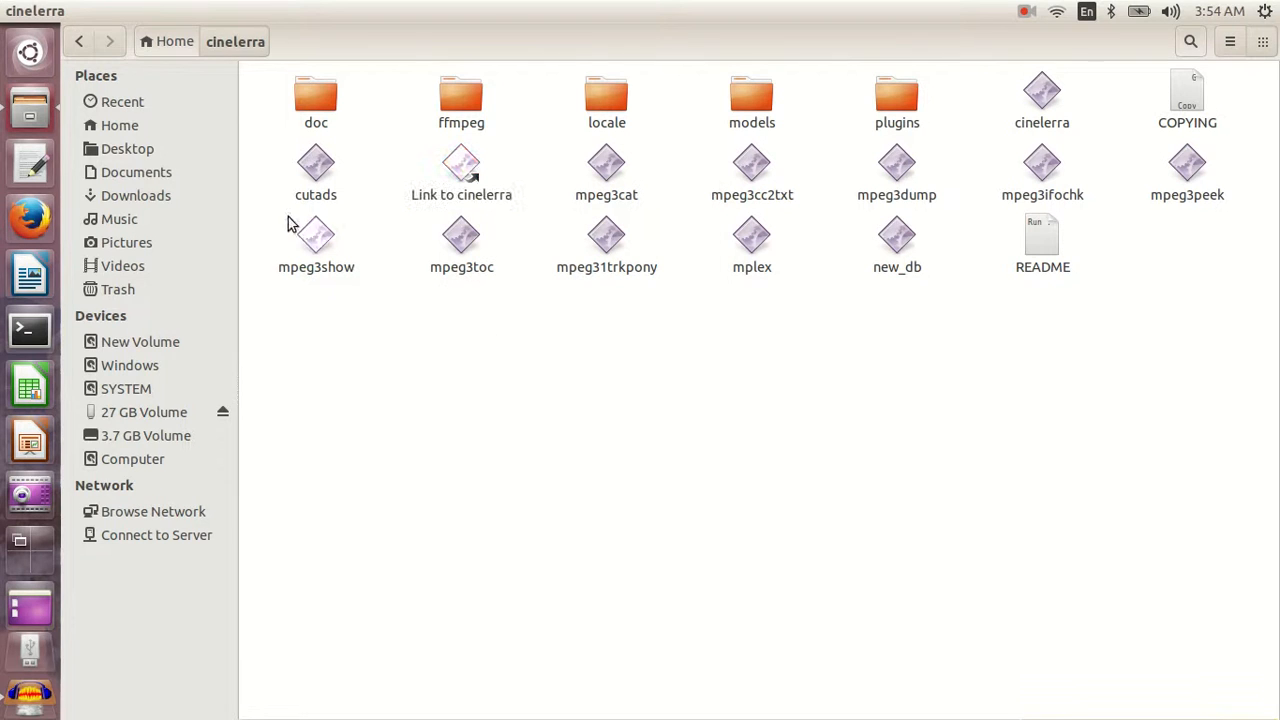
pyautogui.click(9, 11)
pyautogui.rightClick(347, 143)
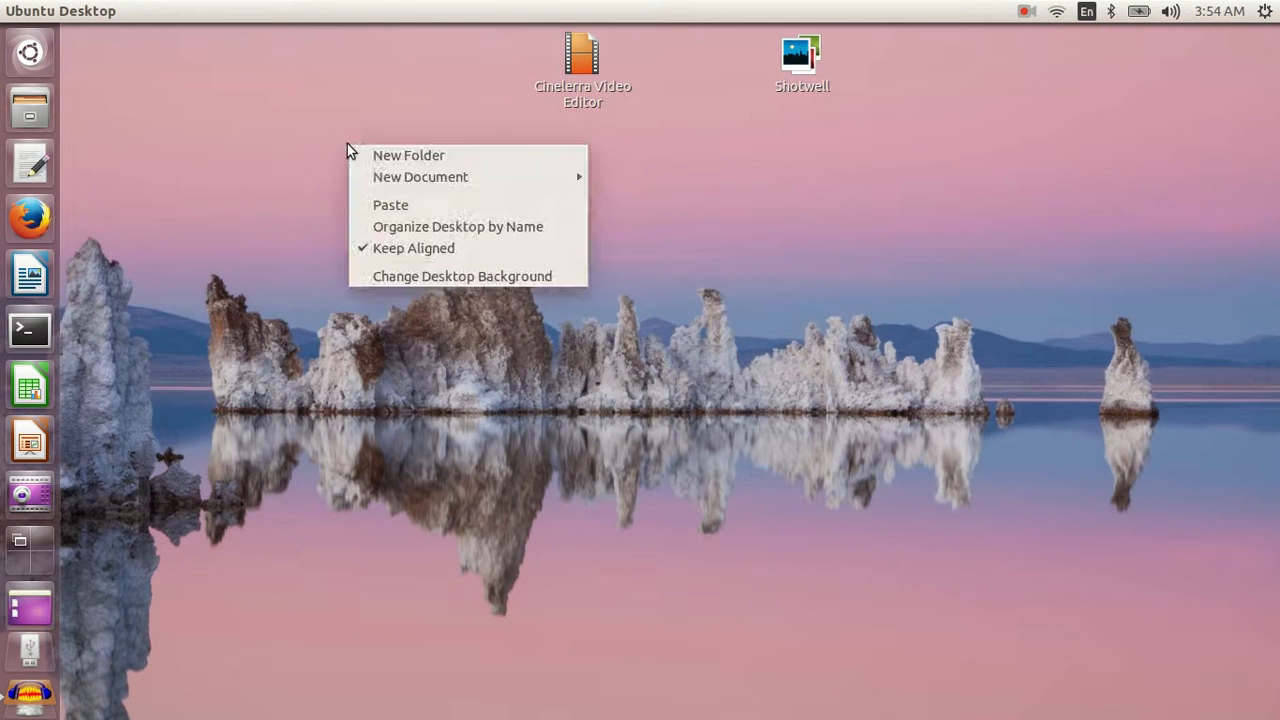
pyautogui.click(408, 206)
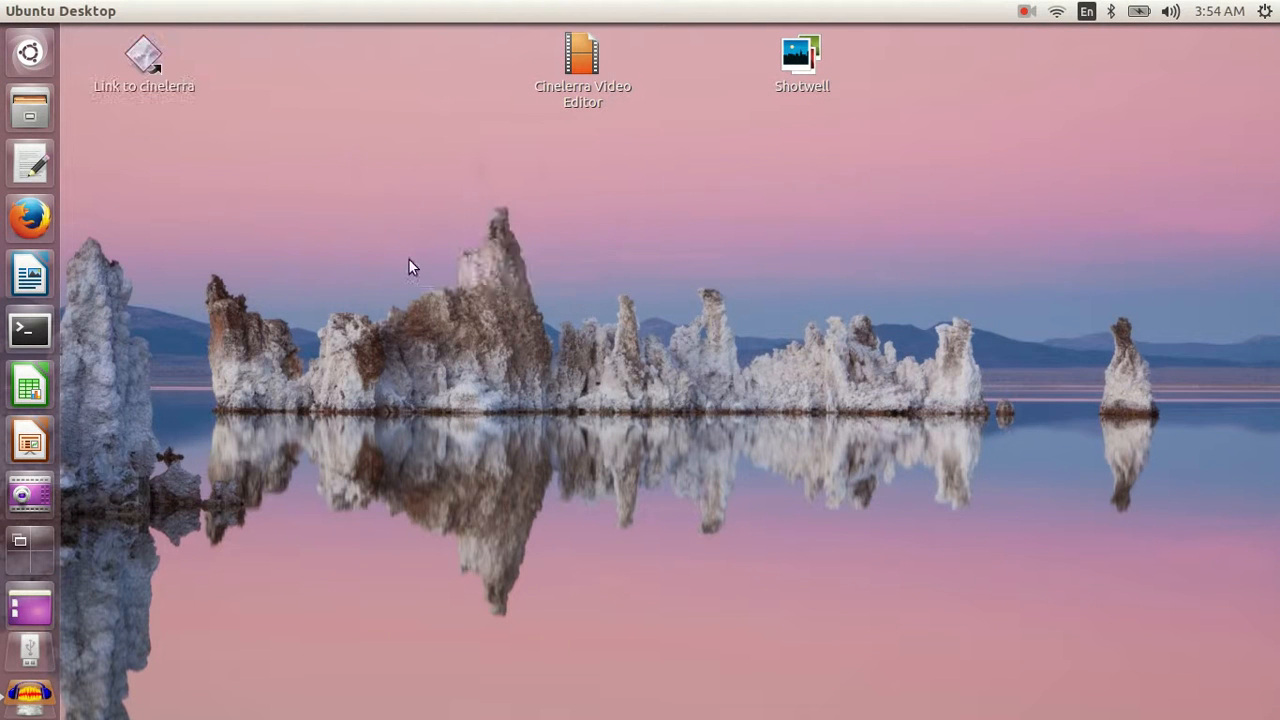
# - Test the new desktop link by launching Cinelerra, dismissing its tip and closing the program
pyautogui.doubleClick(145, 58)
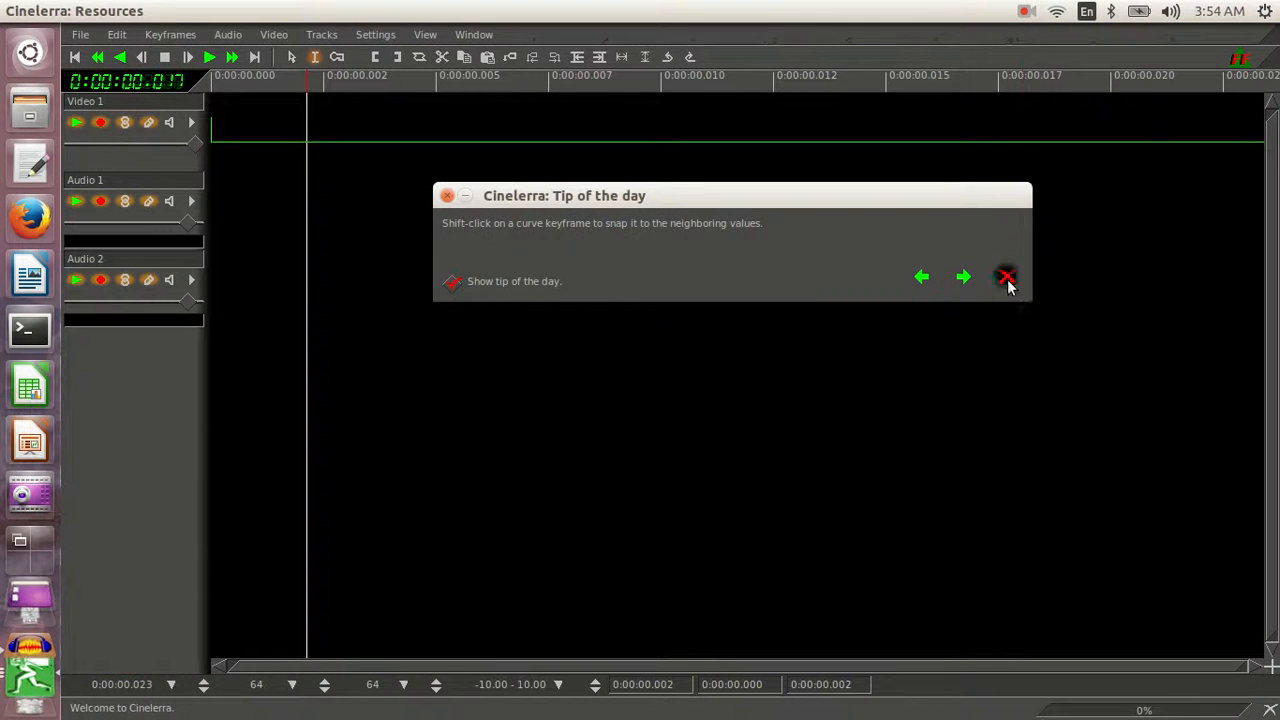
pyautogui.click(1005, 277)
pyautogui.click(638, 276)
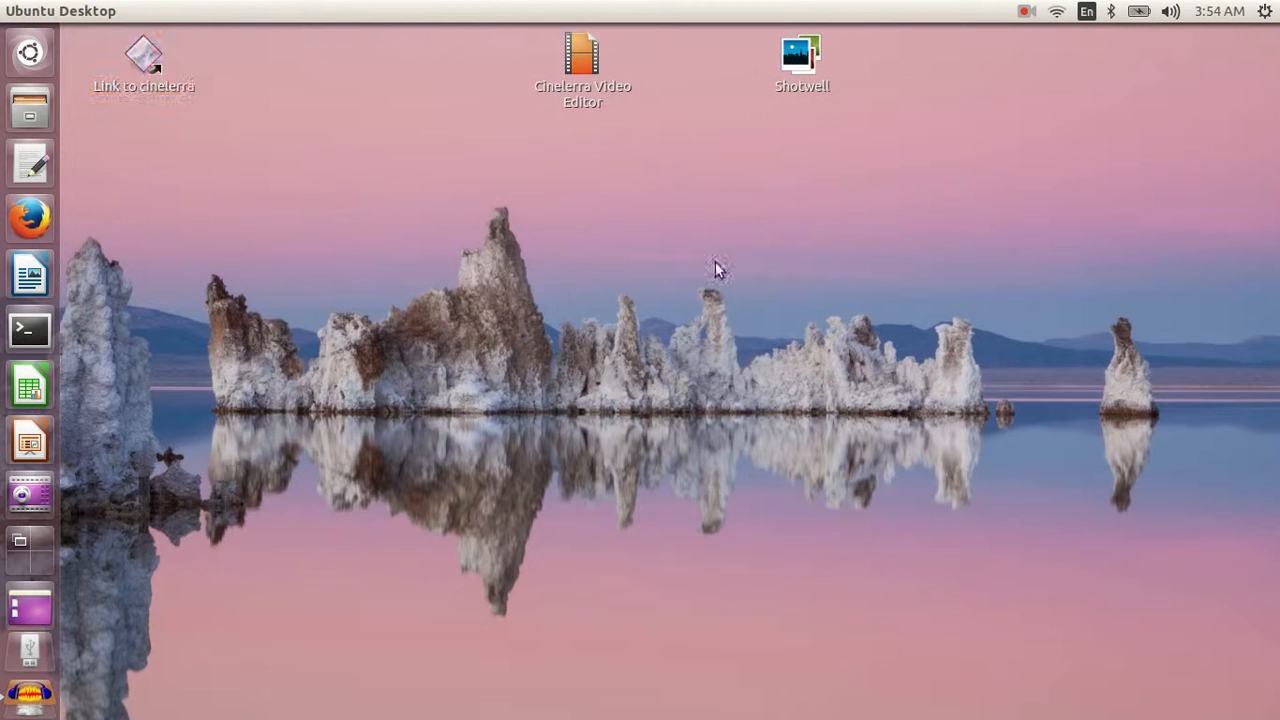
# - Examine the file type in the properties of the Cinelerra Video Editor desktop launcher
pyautogui.click(581, 55)
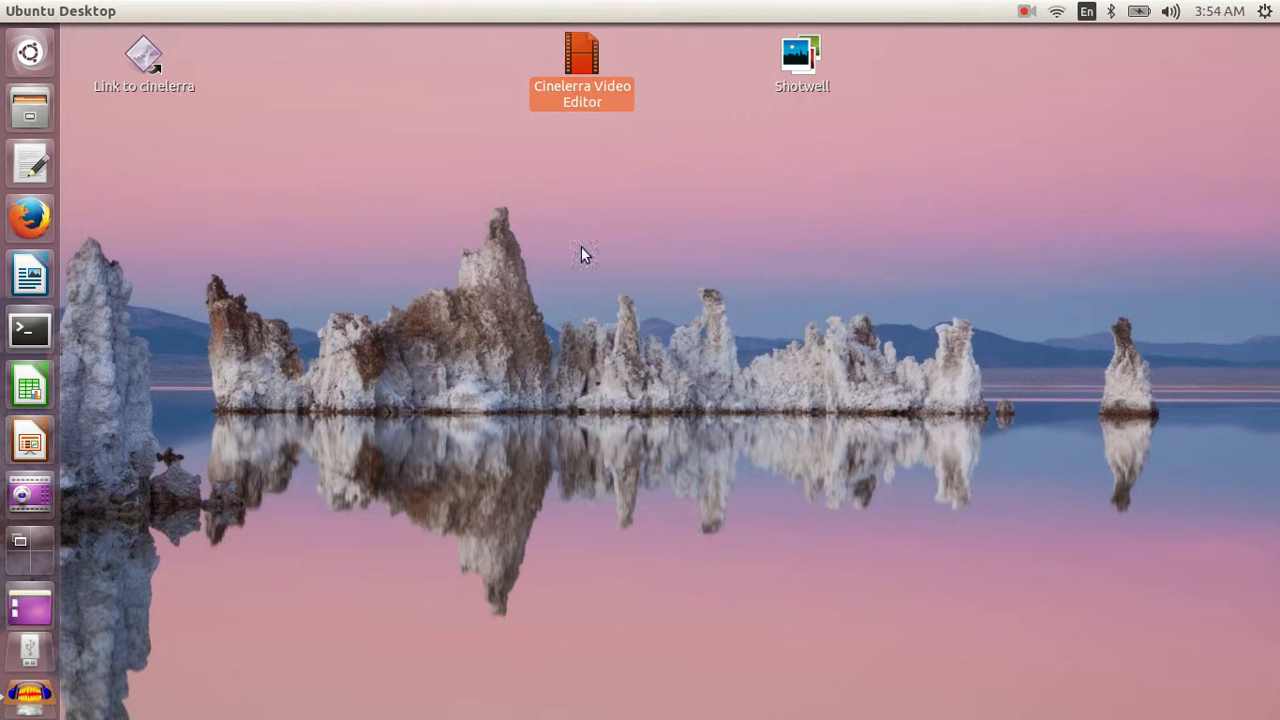
pyautogui.rightClick(571, 86)
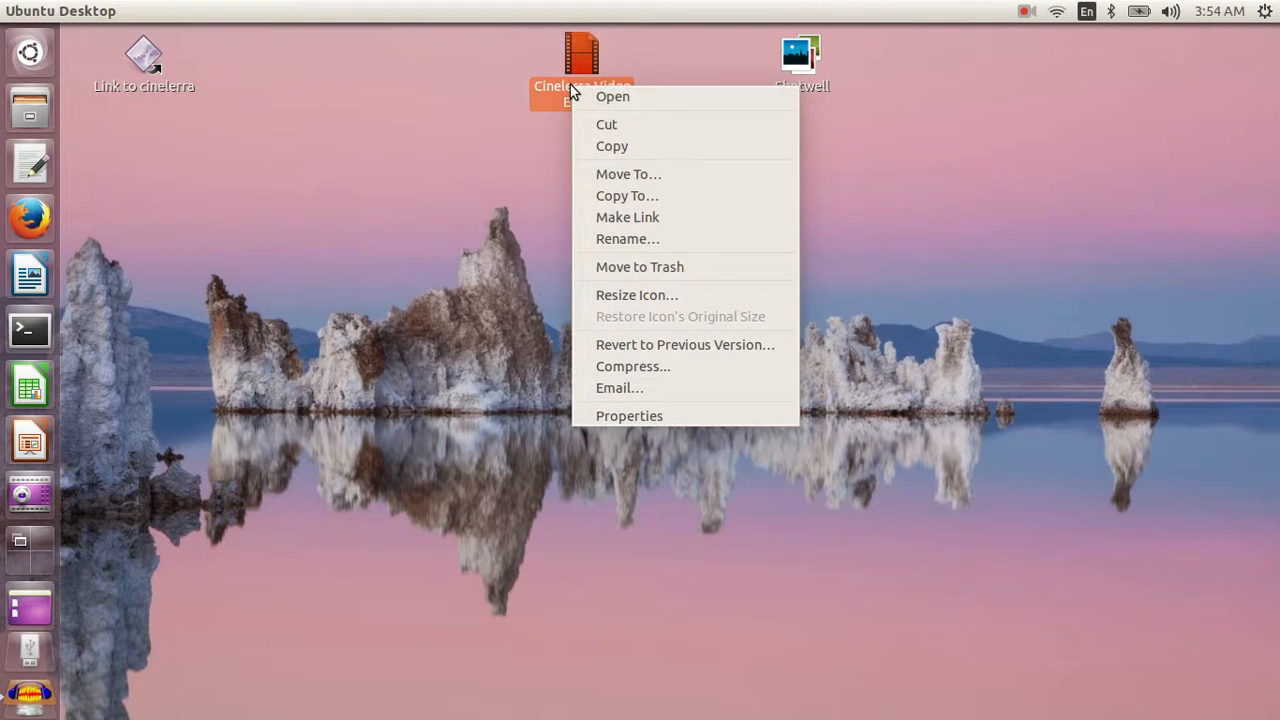
pyautogui.click(651, 417)
pyautogui.moveTo(578, 410); pyautogui.dragTo(760, 405)
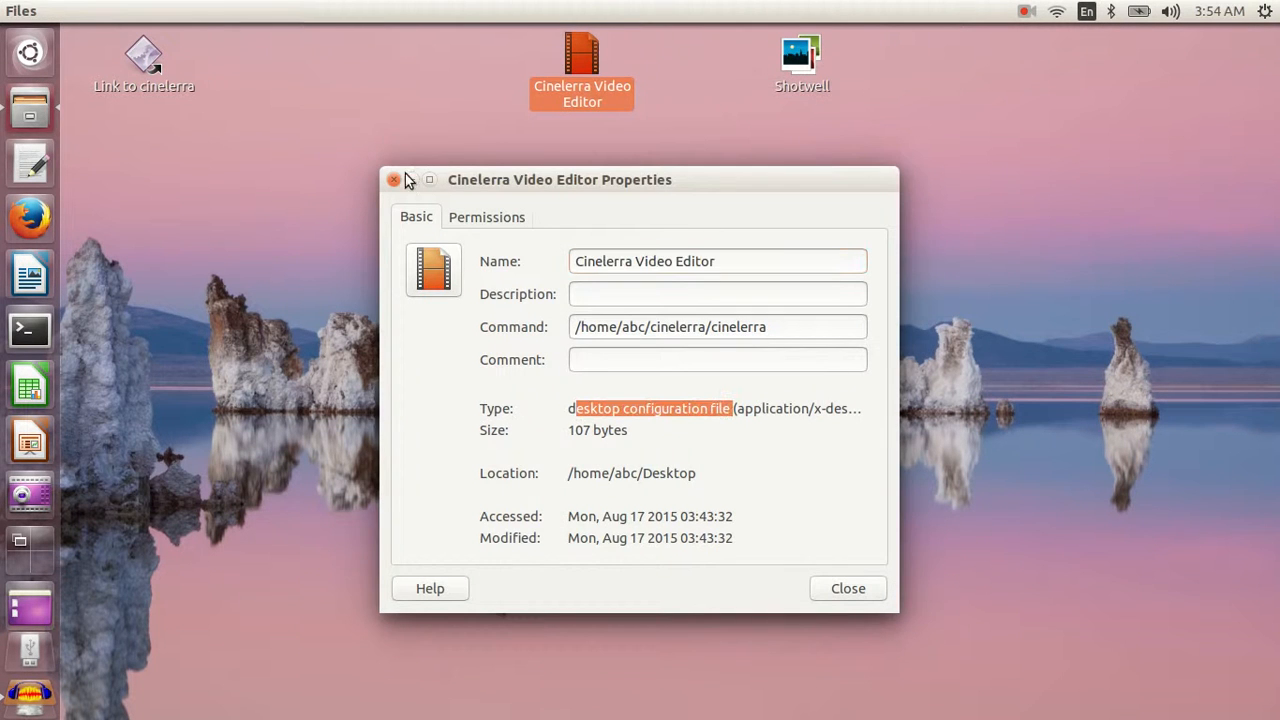
pyautogui.click(392, 179)
# - Examine the file type in the properties of the Shotwell desktop launcher
pyautogui.click(810, 53)
pyautogui.rightClick(810, 53)
pyautogui.click(849, 382)
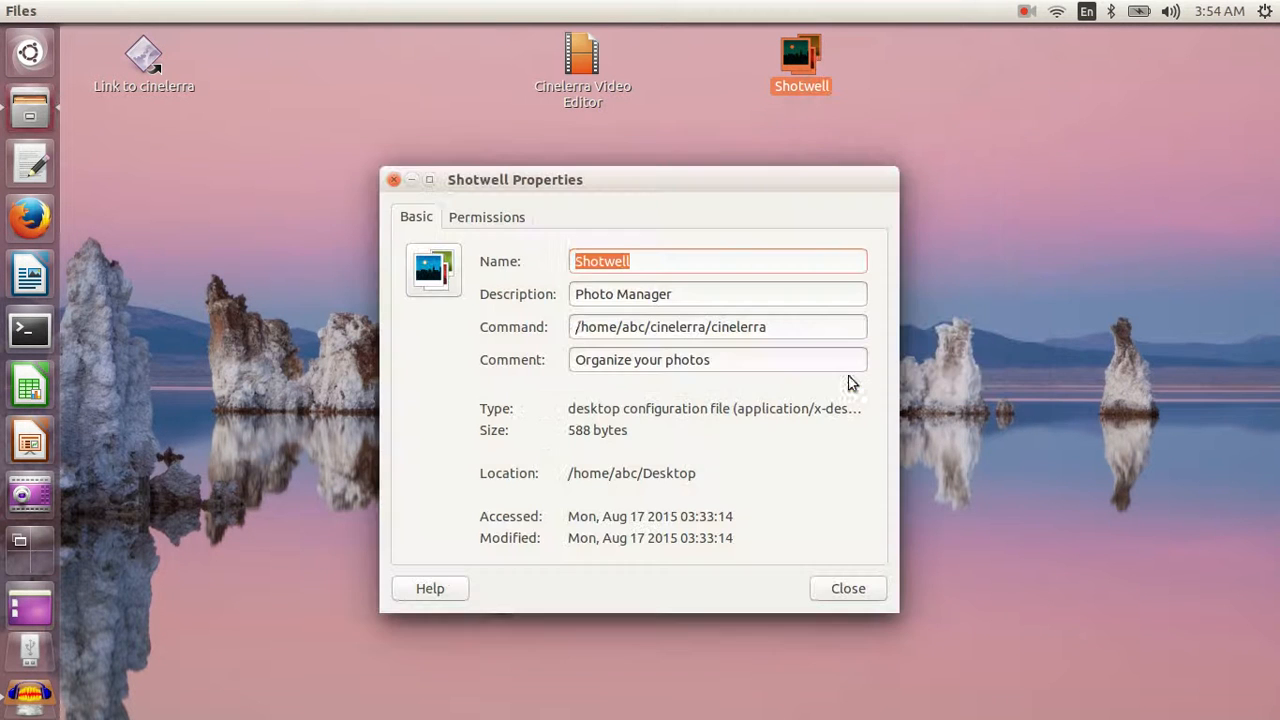
pyautogui.moveTo(576, 409); pyautogui.dragTo(784, 409)
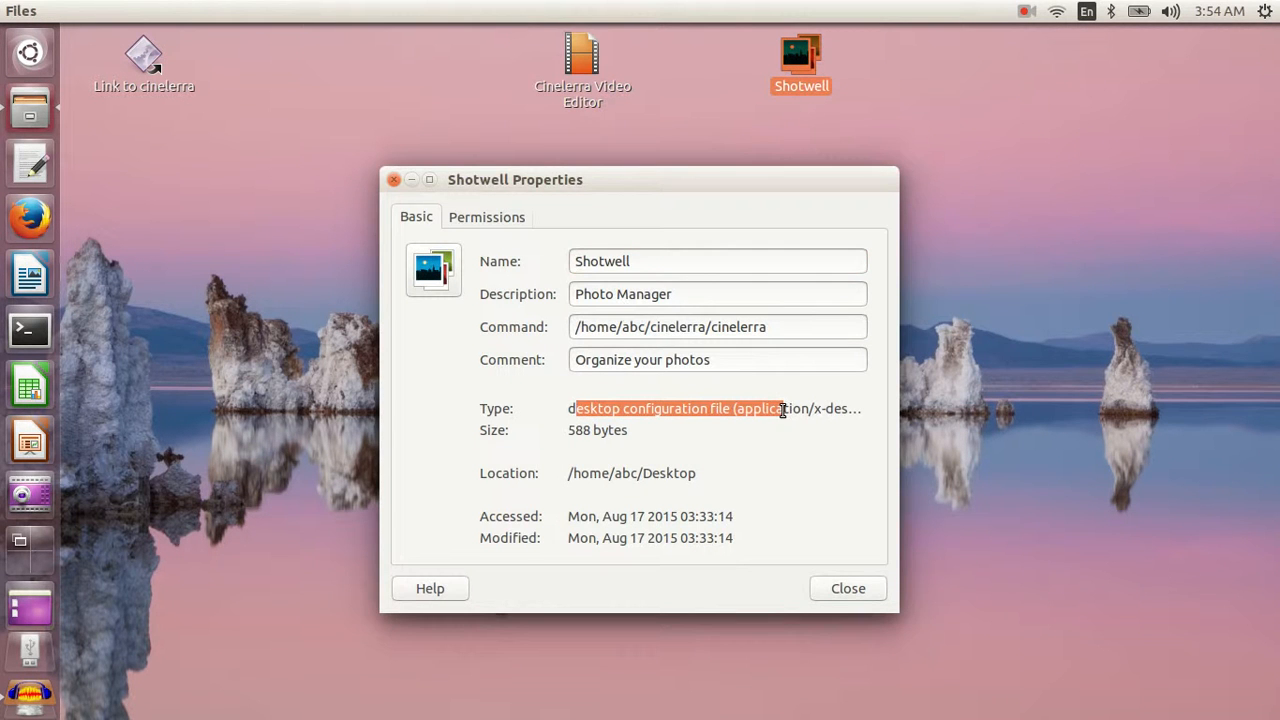
pyautogui.click(394, 180)
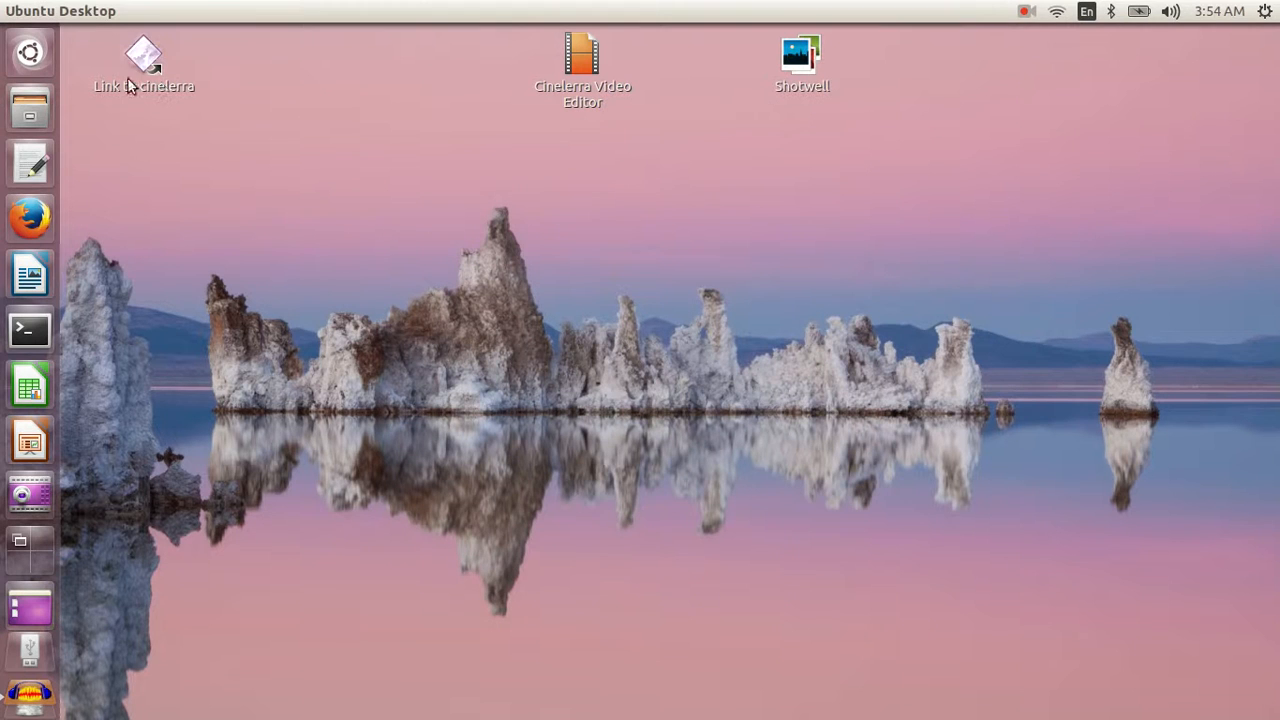
# - Search the Dash for shotwell and try to copy the Shotwell Photo Manager launcher onto the desktop
pyautogui.click(41, 59)
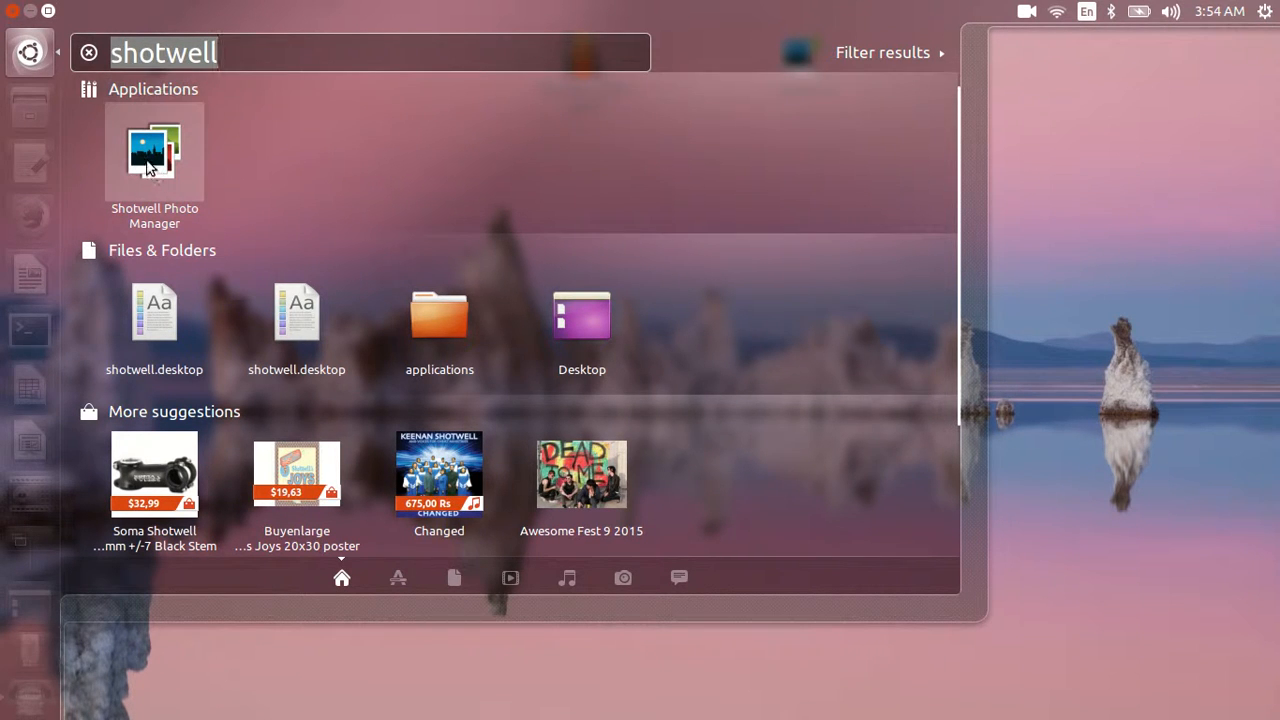
pyautogui.moveTo(155, 175); pyautogui.dragTo(1225, 227)
pyautogui.click(1225, 227)
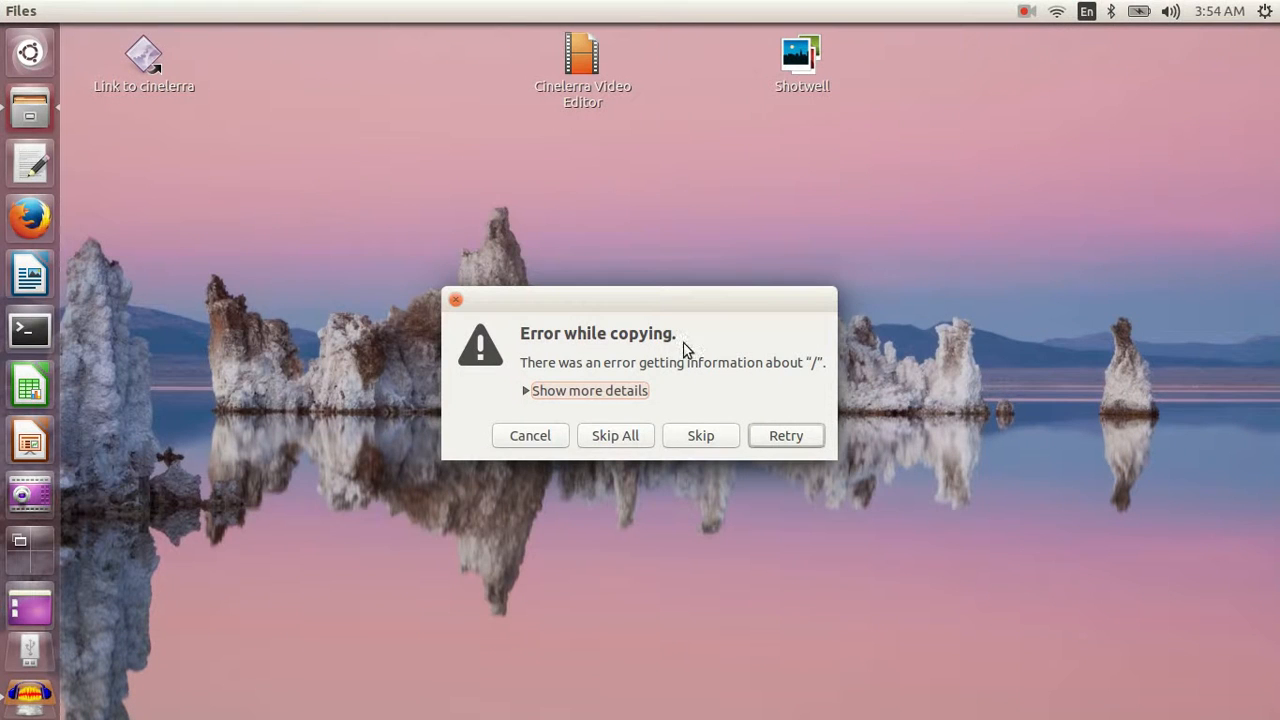
pyautogui.moveTo(719, 301); pyautogui.dragTo(723, 180)
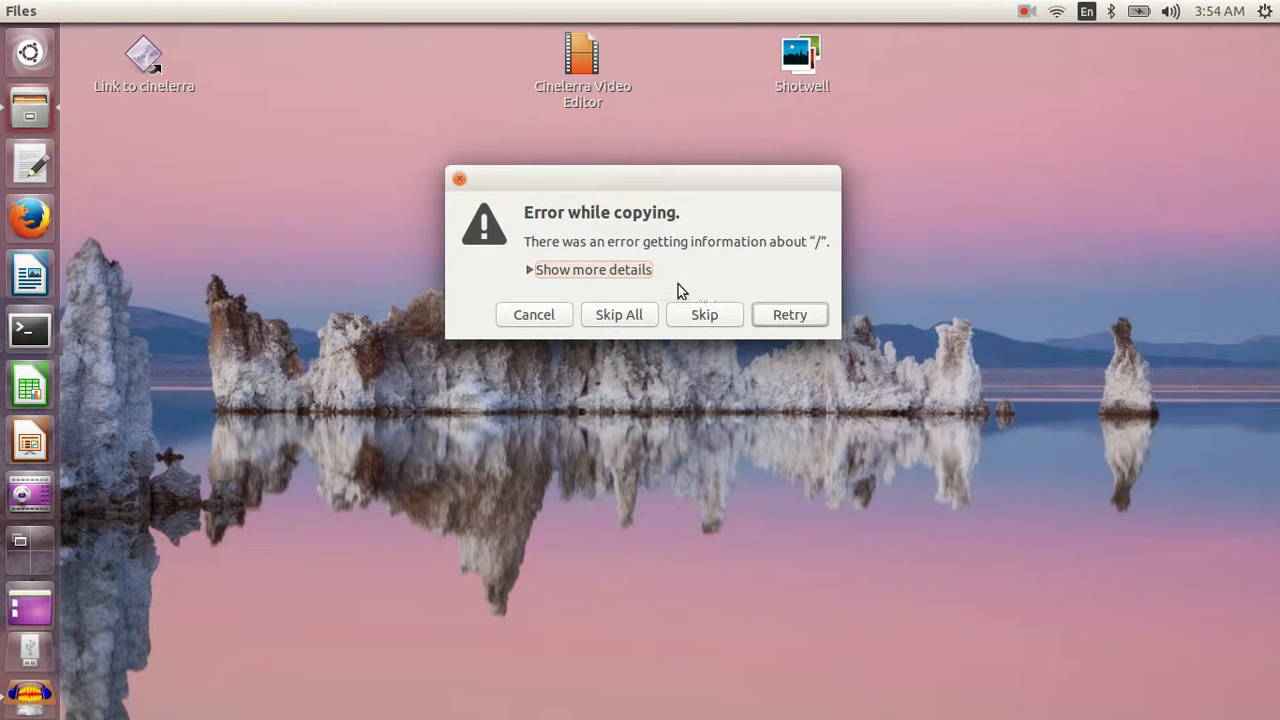
pyautogui.click(459, 178)
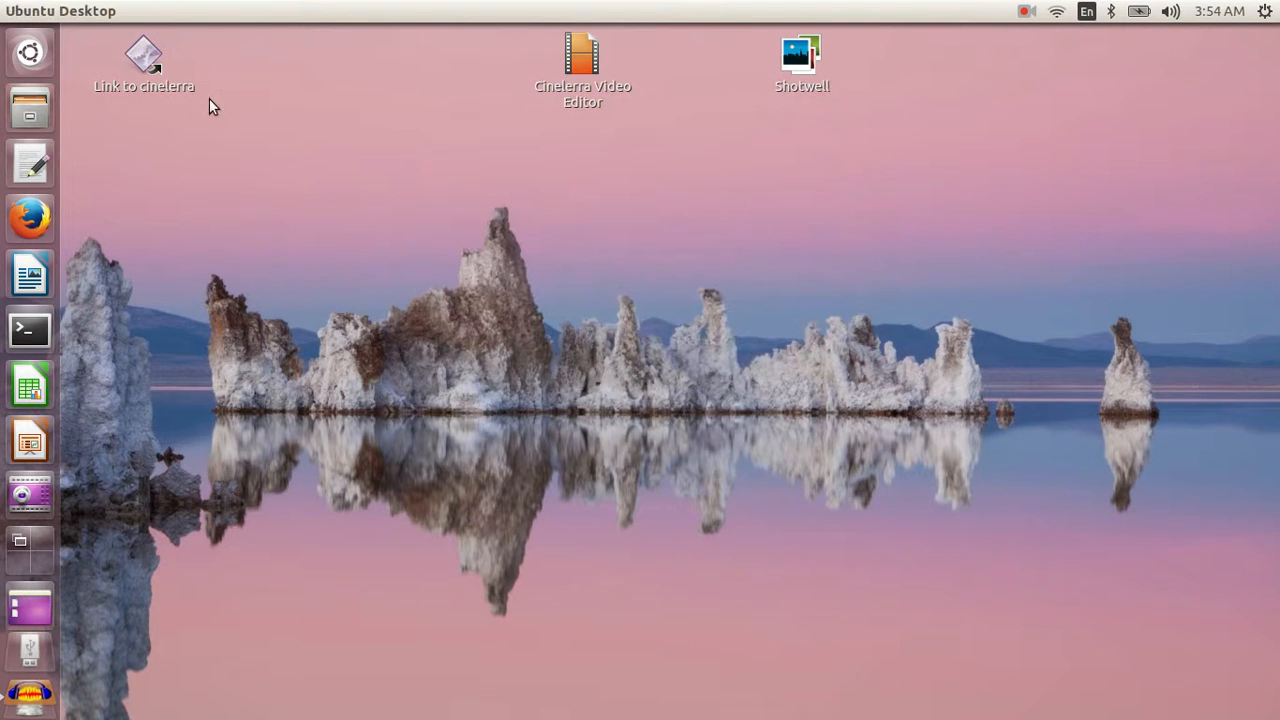
# - Search the Dash for gedit and try to copy the Text Editor launcher onto the desktop
pyautogui.click(46, 56)
pyautogui.write('gedit')
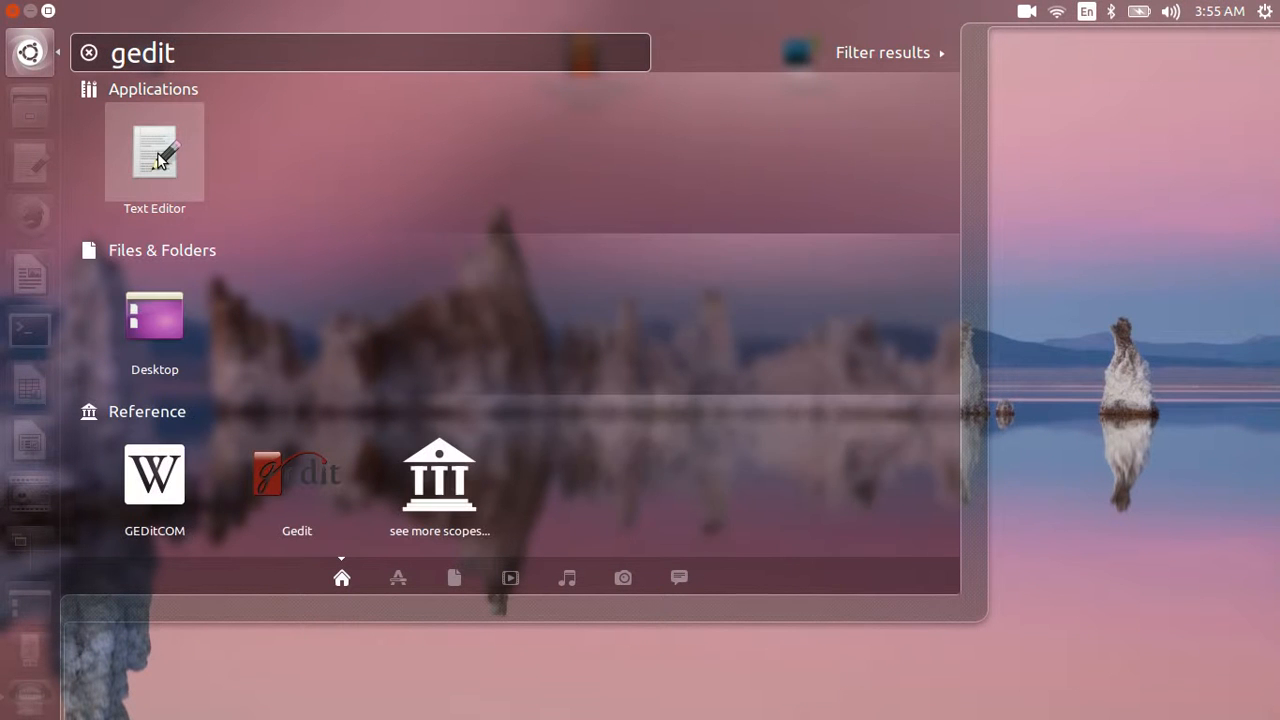
pyautogui.moveTo(157, 160); pyautogui.dragTo(1121, 172)
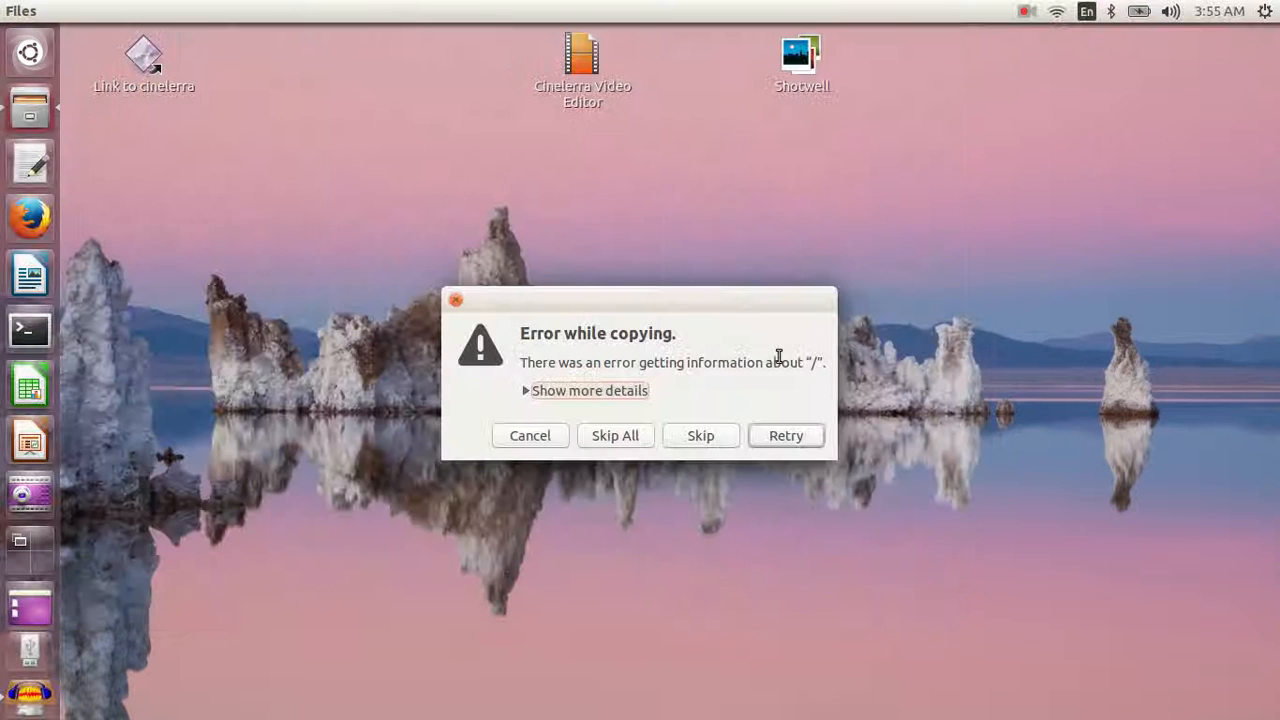
pyautogui.click(456, 301)
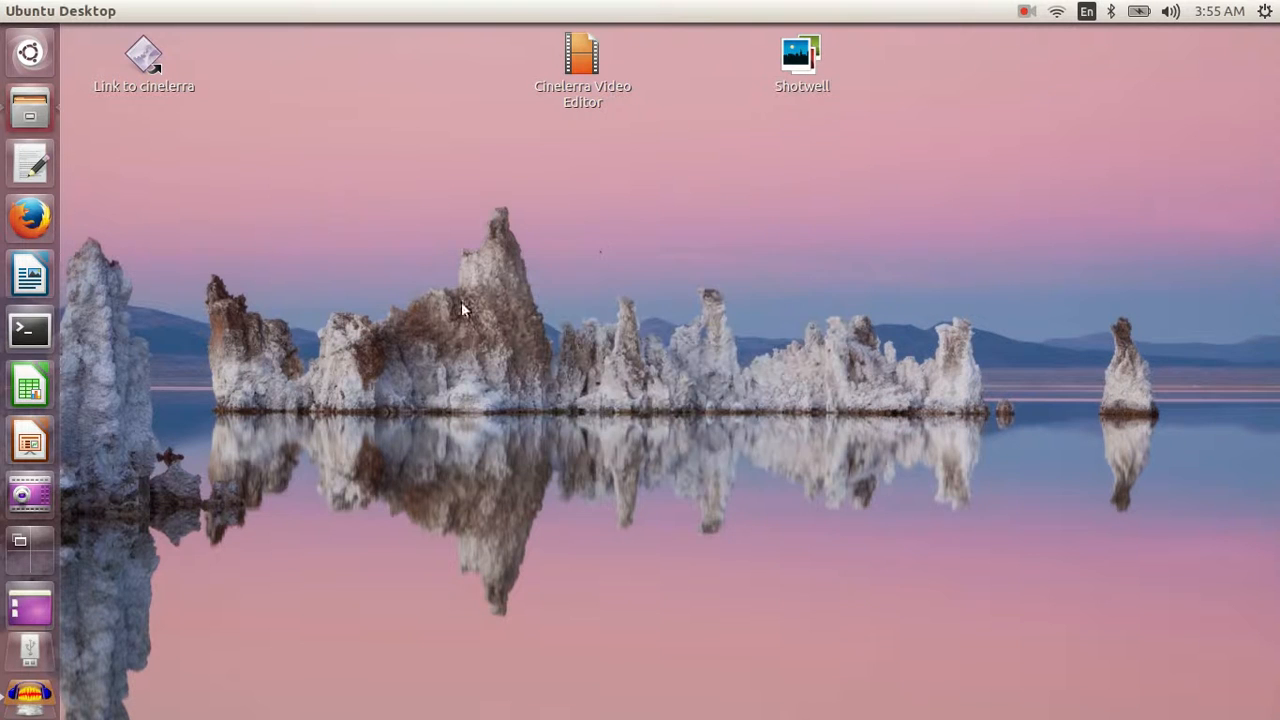
# - Open the /usr/share/applications folder in the file manager and look through its application launchers
pyautogui.click(27, 109)
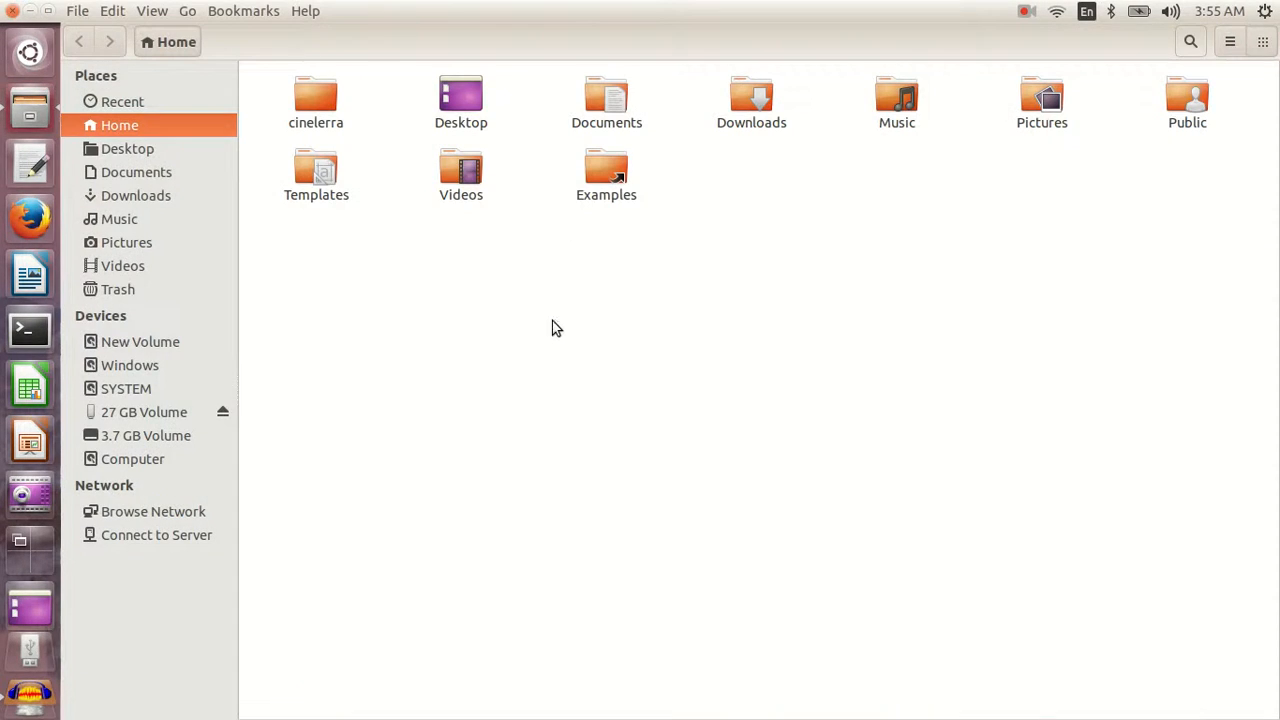
pyautogui.hotkey('ctrl', 'l')
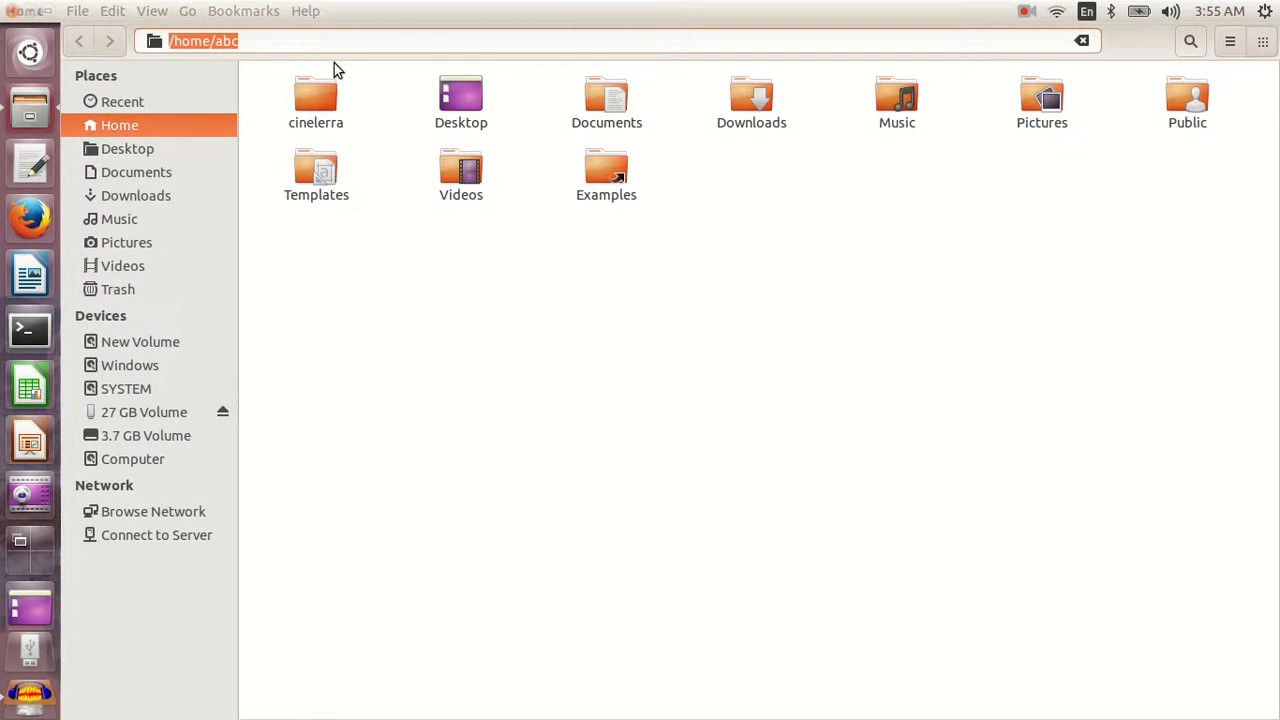
pyautogui.write('/usr/s')
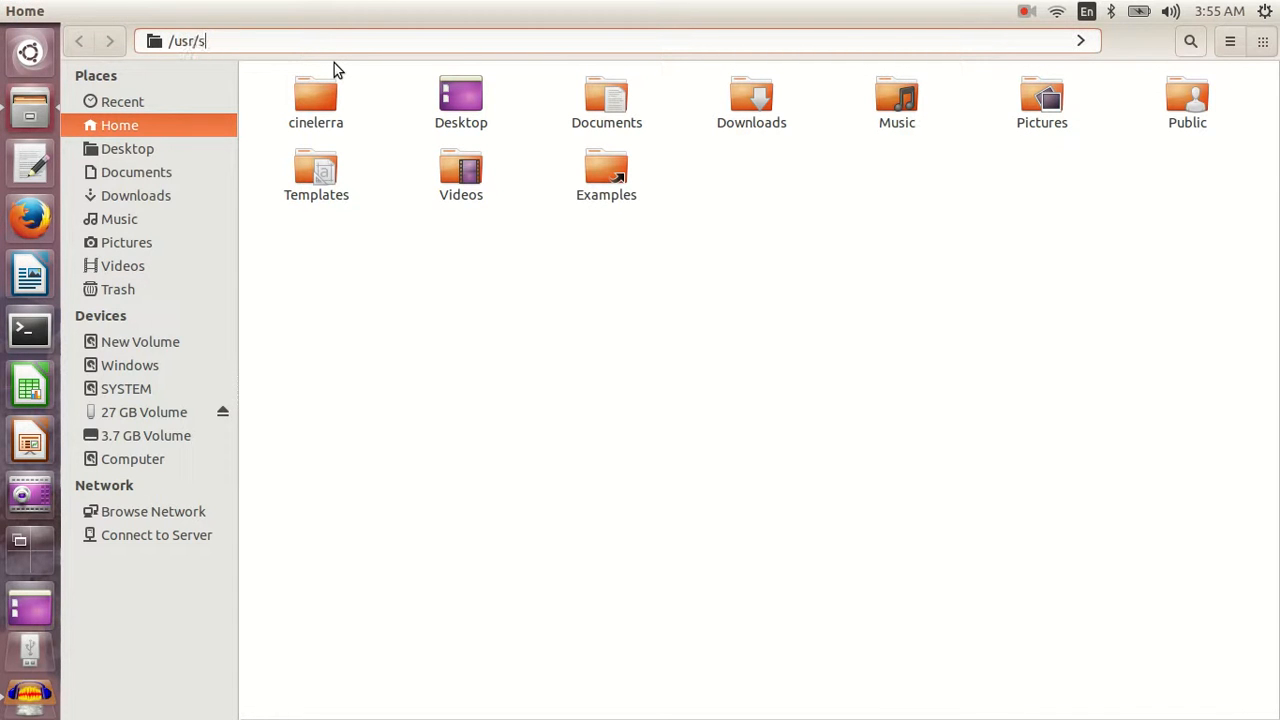
pyautogui.write('hare/applicati')
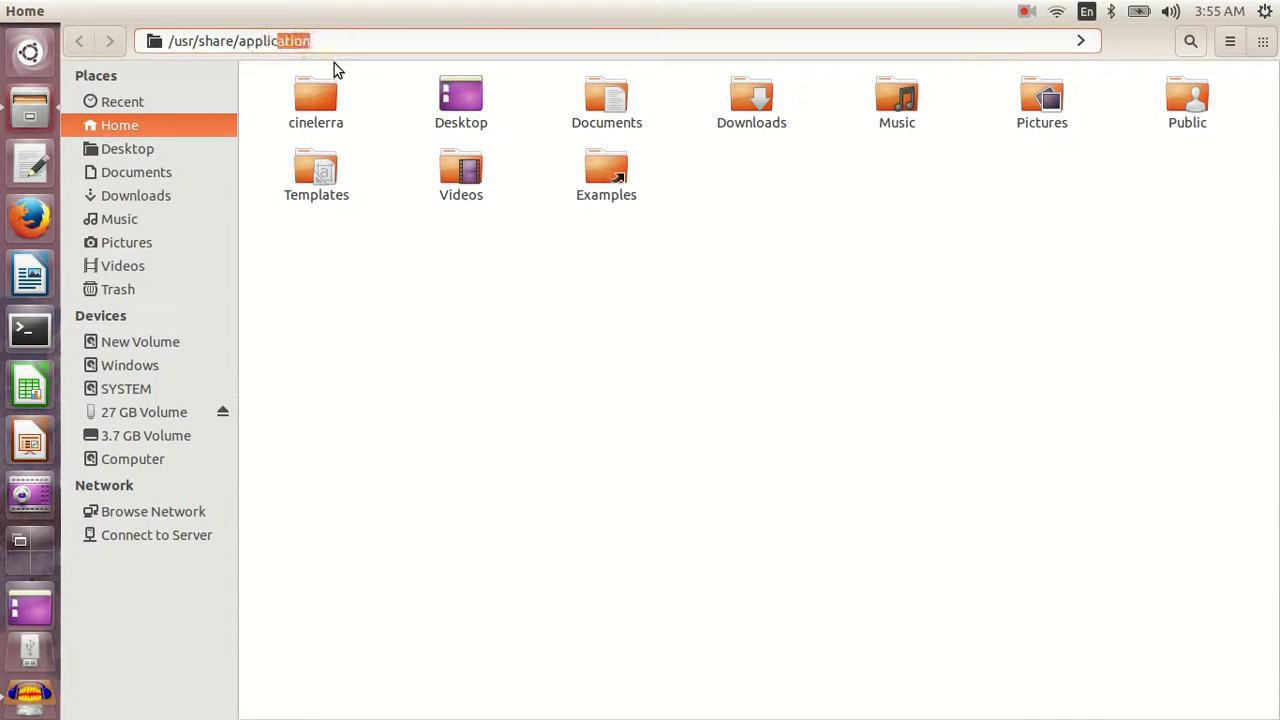
pyautogui.write('ons')
pyautogui.press('Return')
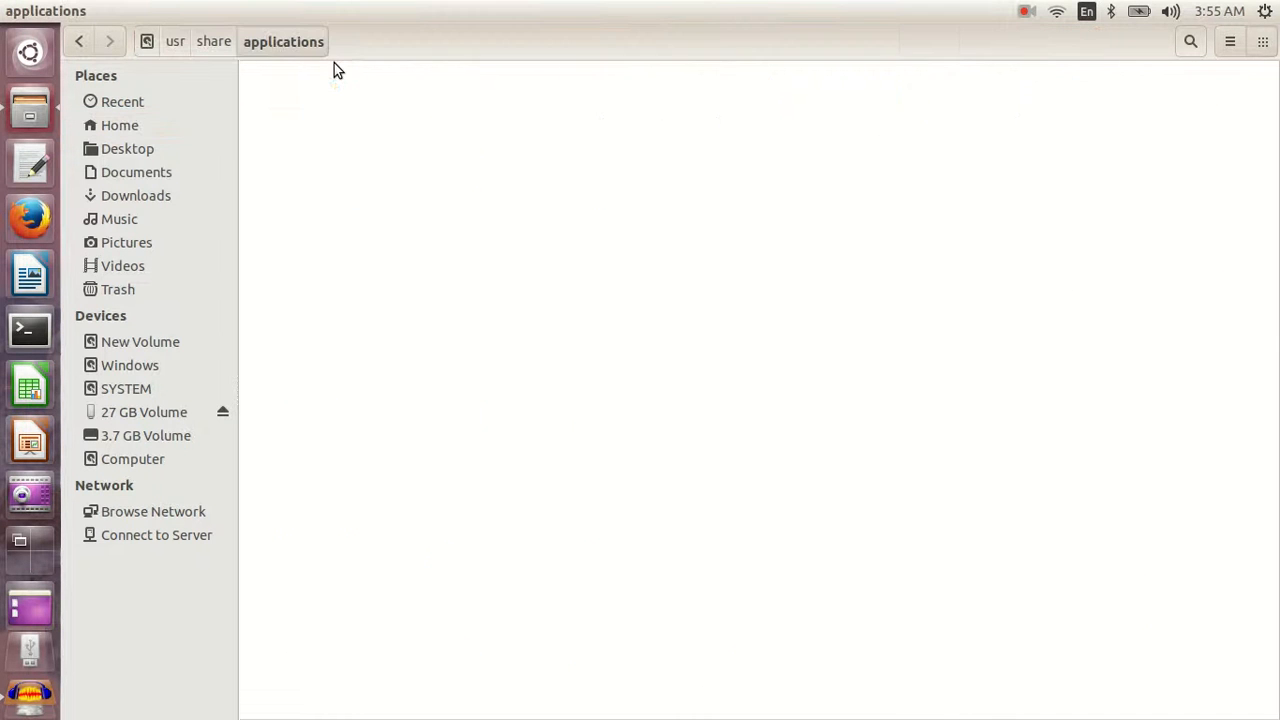
pyautogui.scroll(-15, 665, 318)
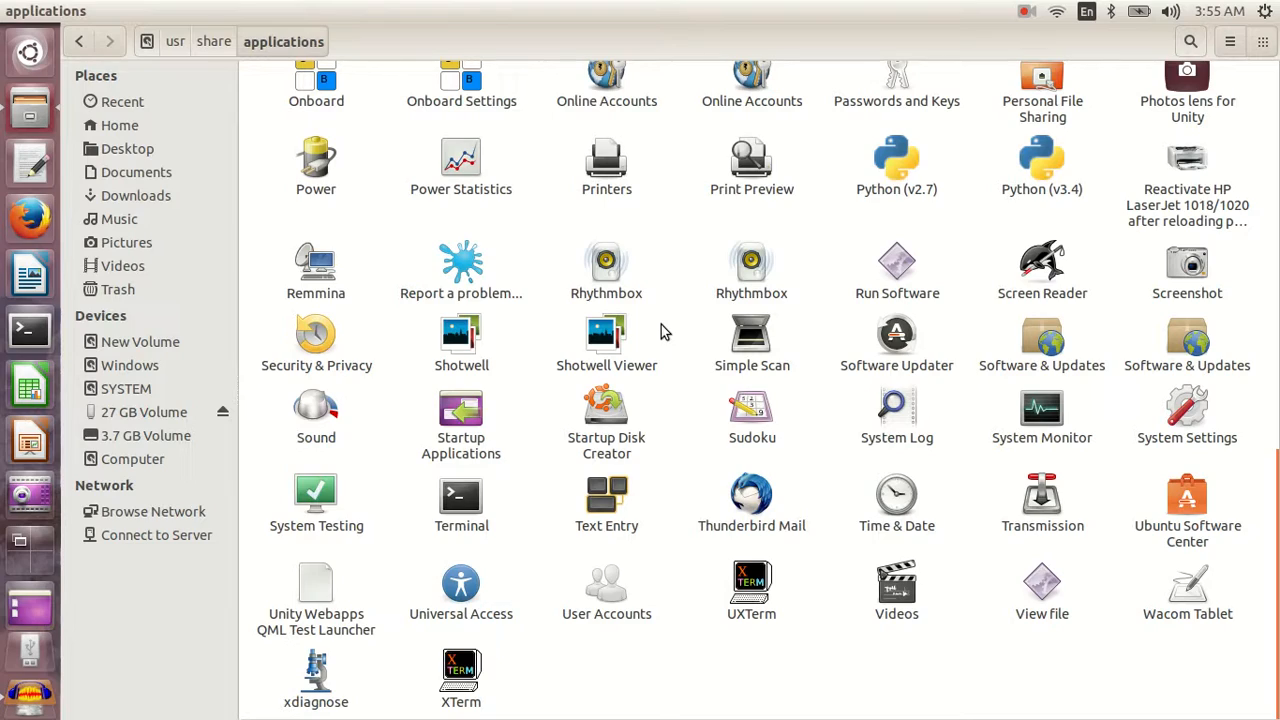
pyautogui.scroll(3, 660, 330)
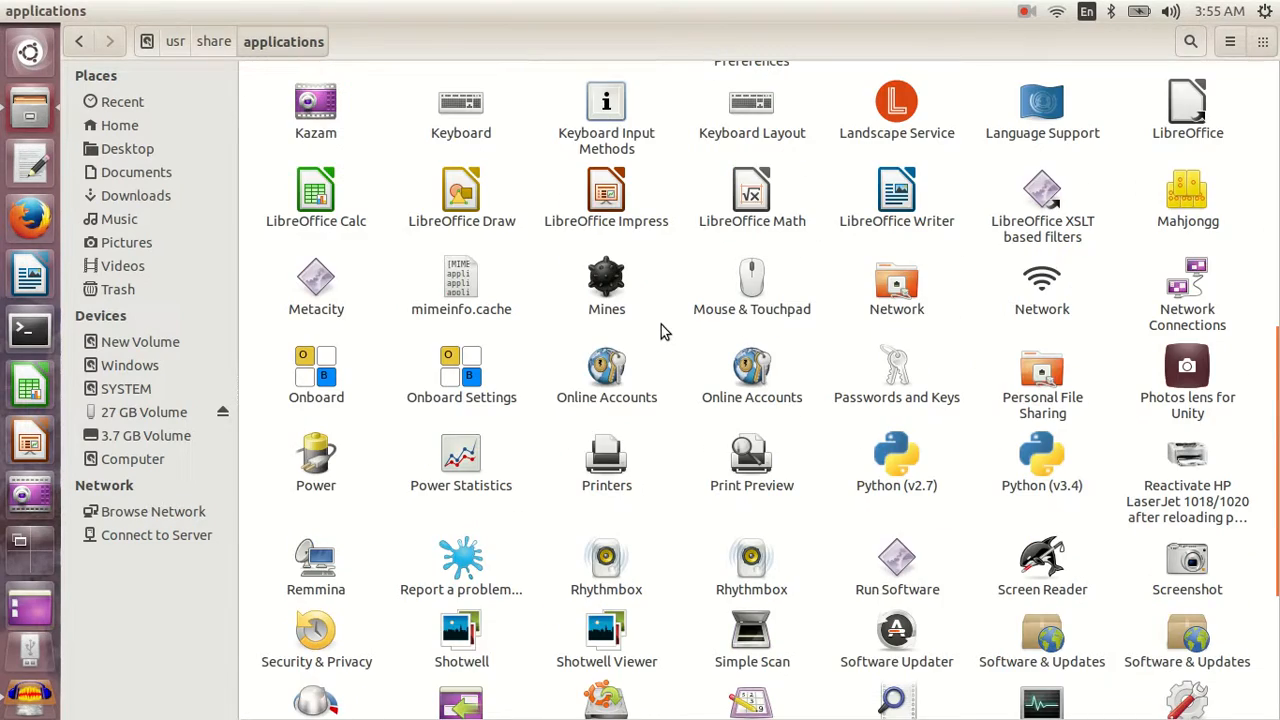
pyautogui.scroll(3, 660, 330)
pyautogui.scroll(-7, 660, 330)
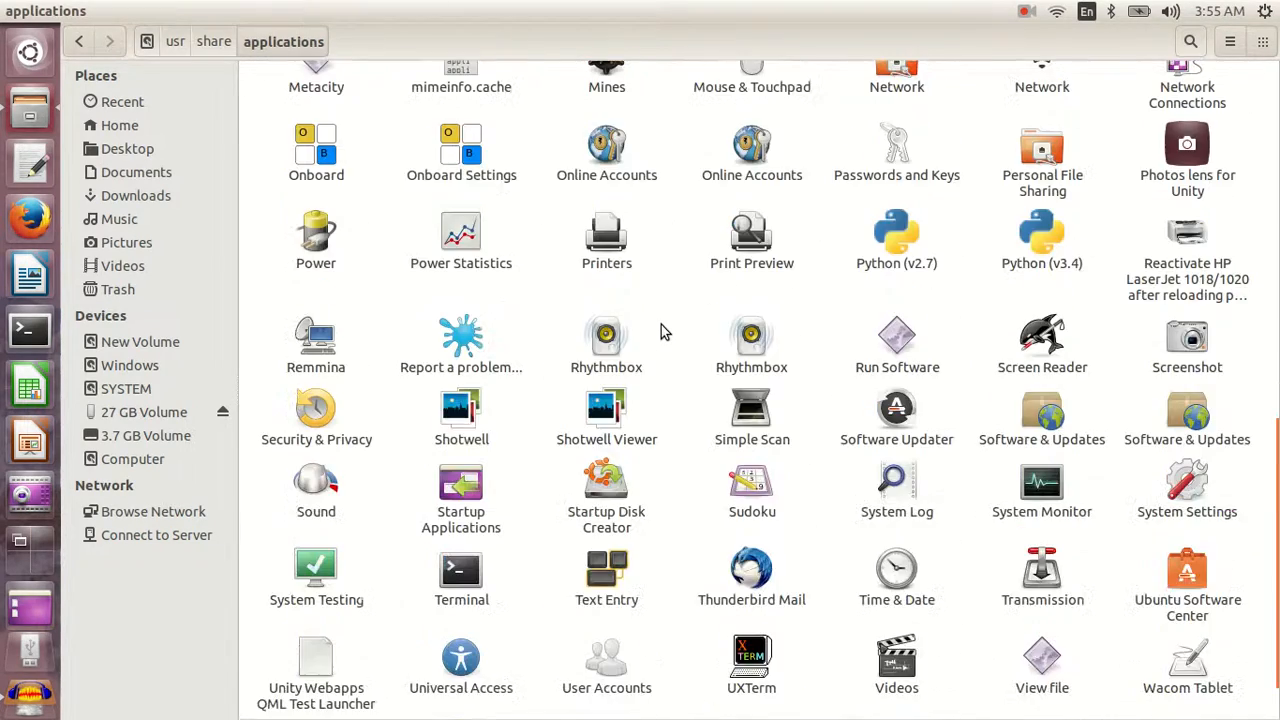
# - Find the gedit launcher in the applications folder and examine its properties
pyautogui.scroll(4, 660, 331)
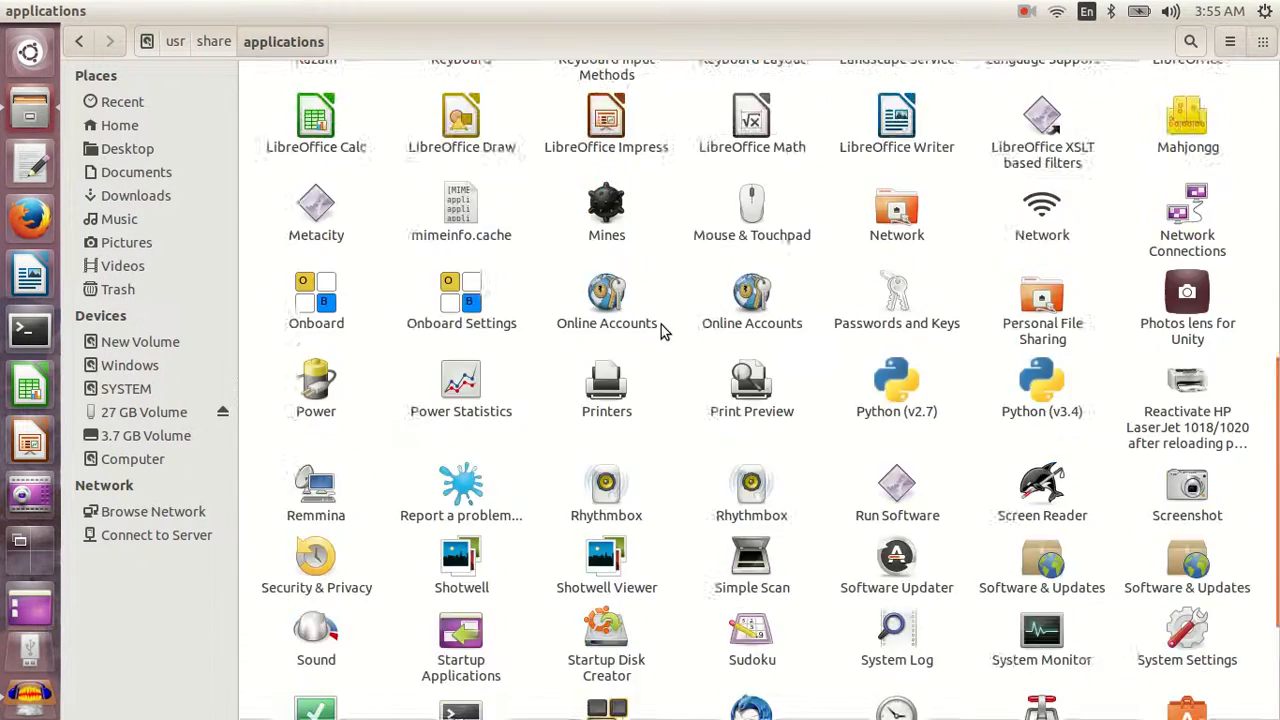
pyautogui.scroll(3, 660, 331)
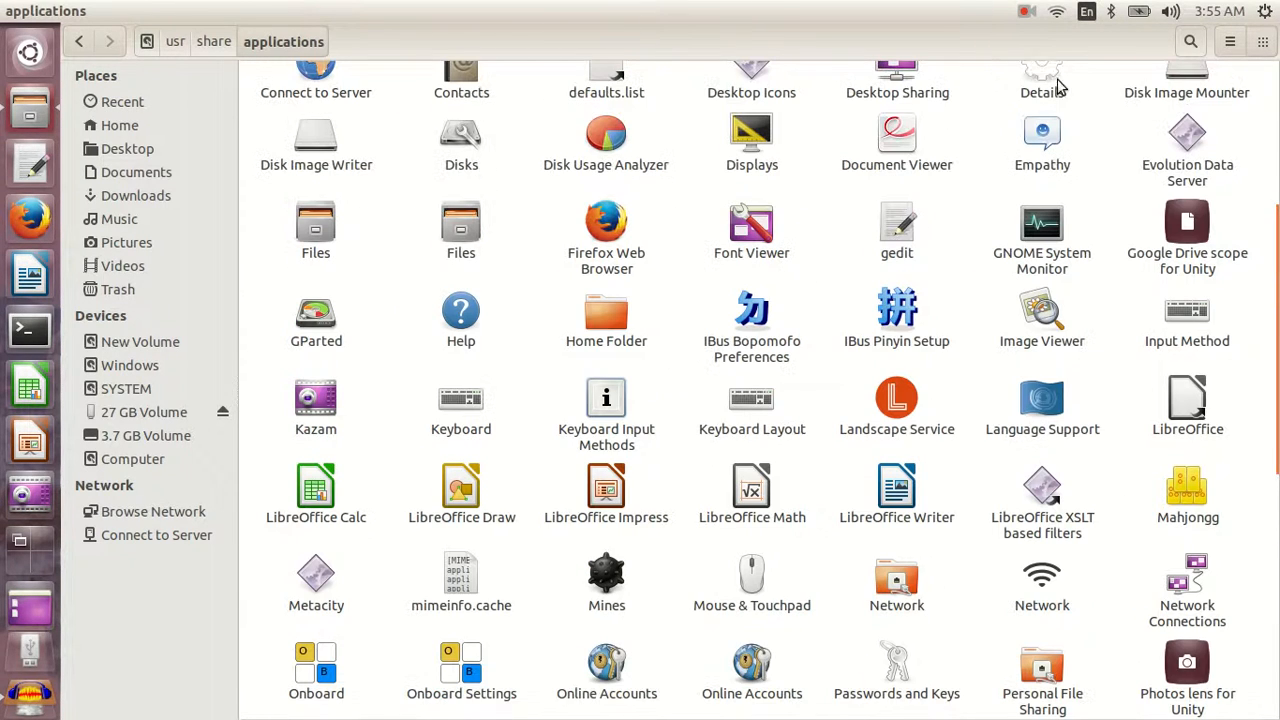
pyautogui.click(896, 235)
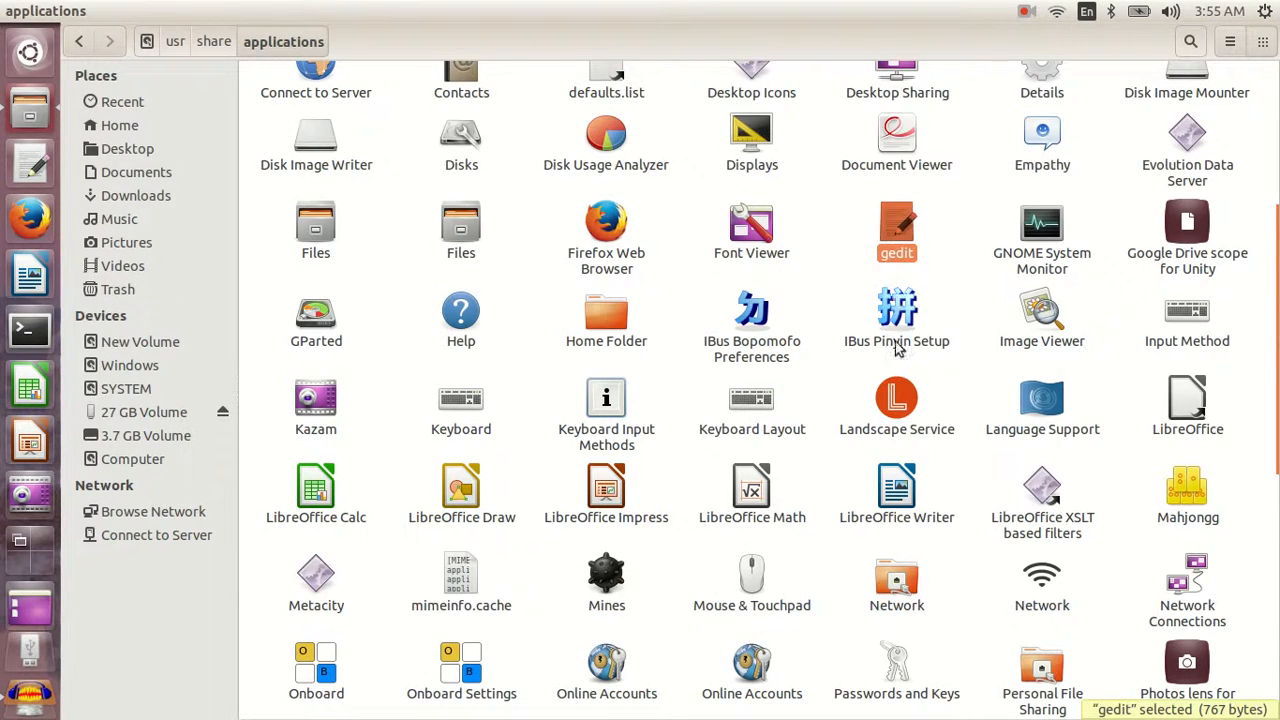
pyautogui.rightClick(898, 224)
pyautogui.click(948, 482)
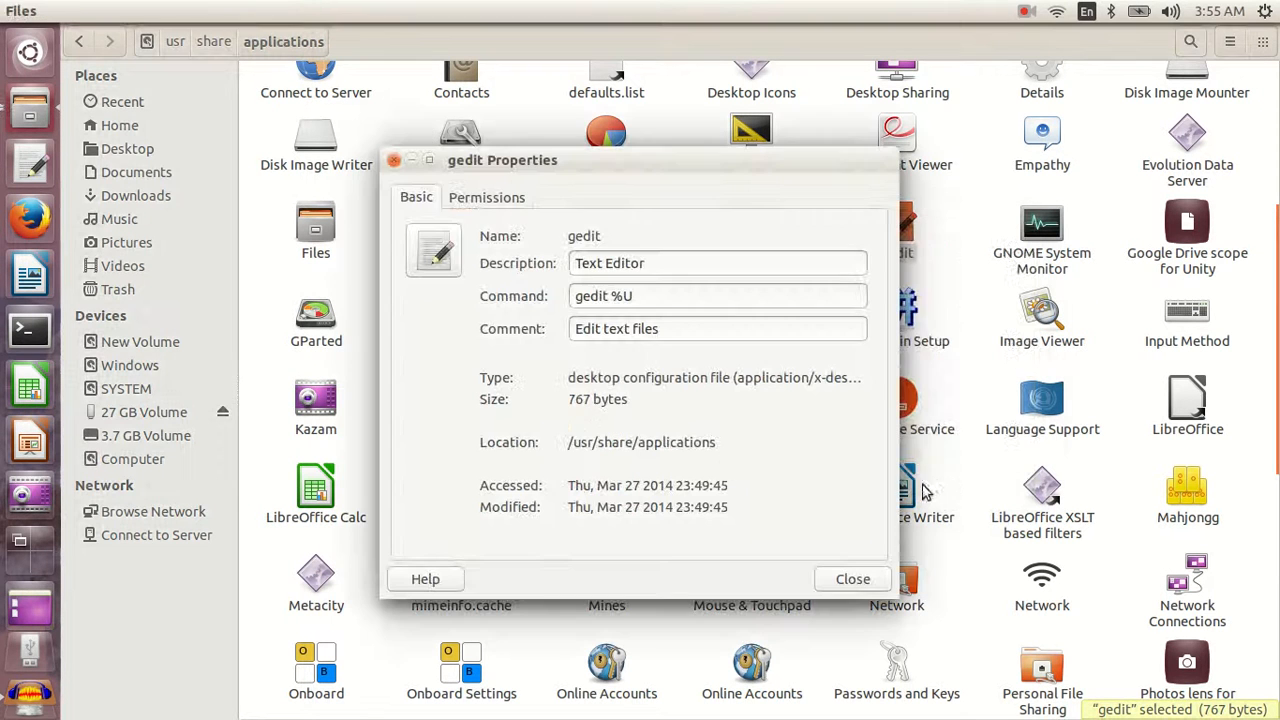
pyautogui.click(394, 162)
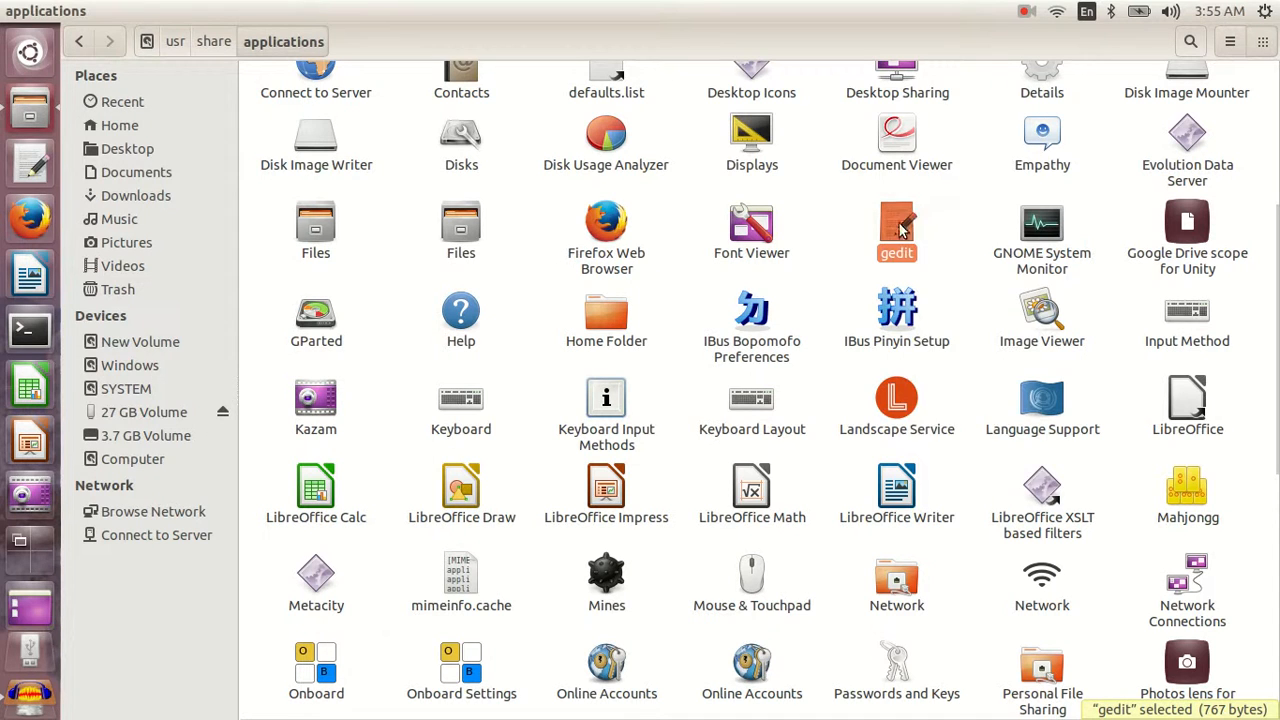
# - Copy the gedit launcher from the applications folder onto the desktop and place it below the Shotwell shortcut
pyautogui.rightClick(900, 222)
pyautogui.click(925, 283)
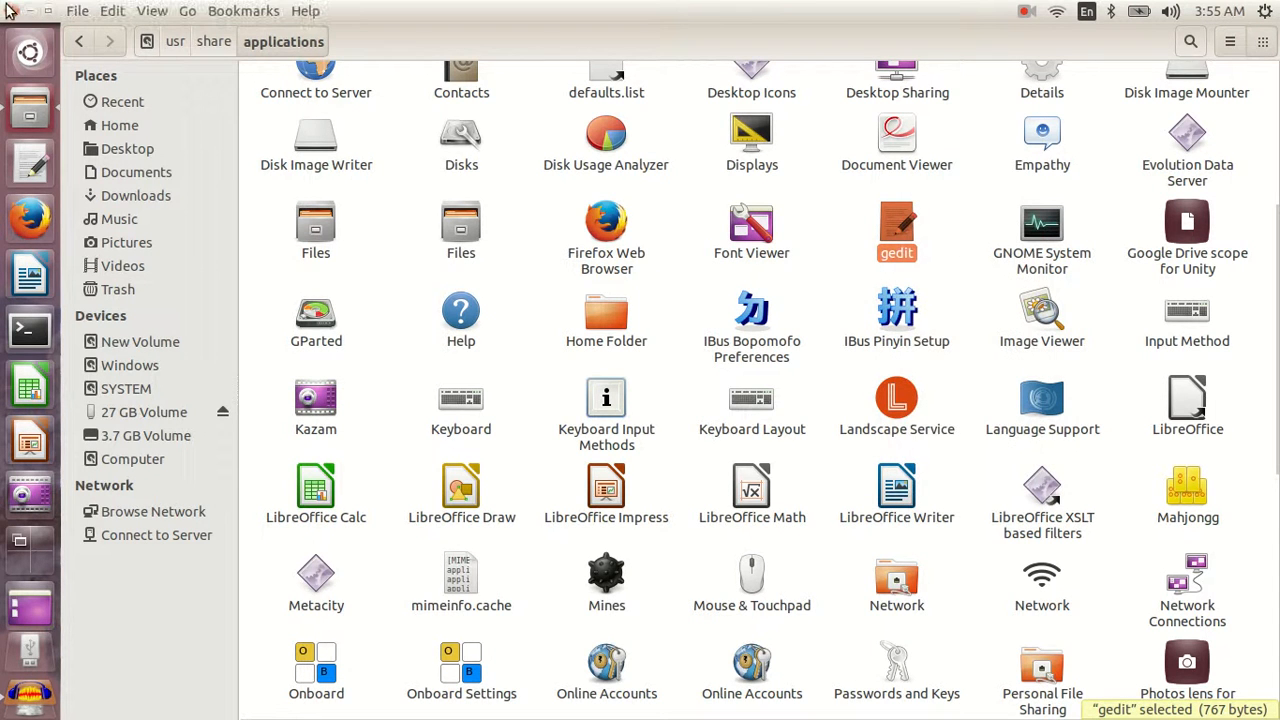
pyautogui.click(10, 11)
pyautogui.rightClick(567, 217)
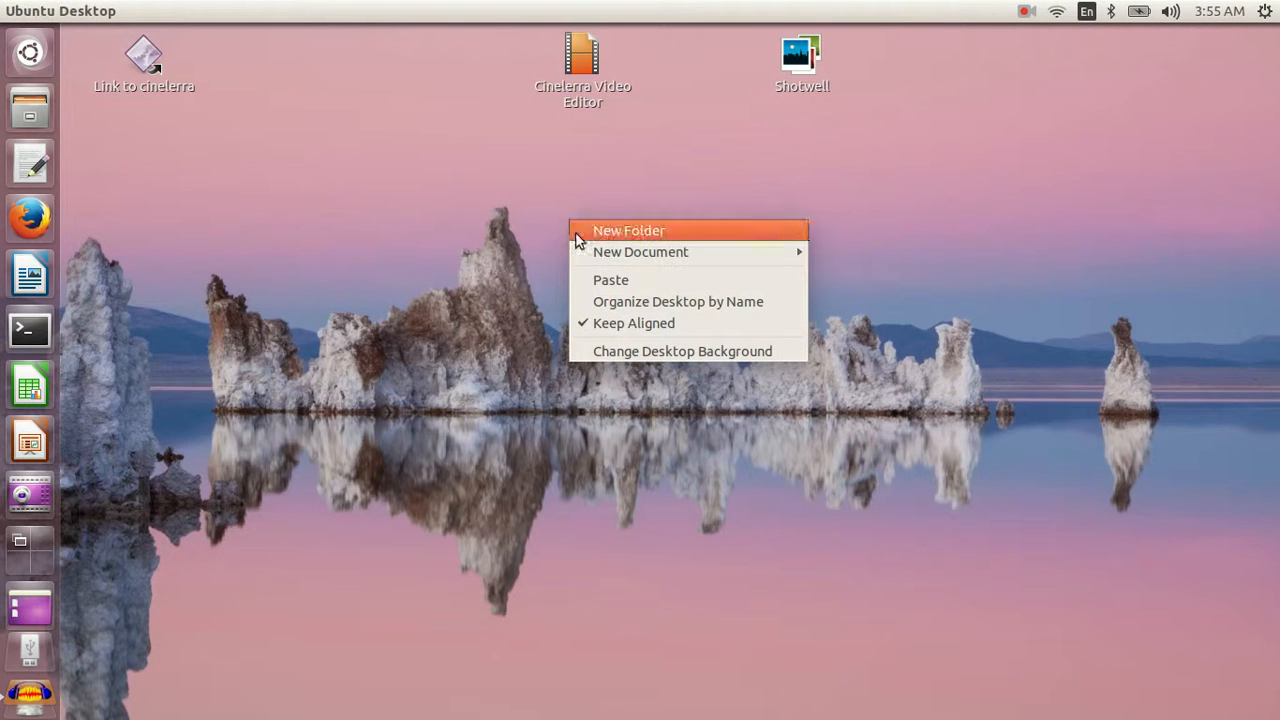
pyautogui.click(700, 277)
pyautogui.moveTo(167, 145); pyautogui.dragTo(735, 159)
# - Start gedit from its new desktop shortcut and open the shortcut's own gedit.desktop file in the editor
pyautogui.doubleClick(735, 159)
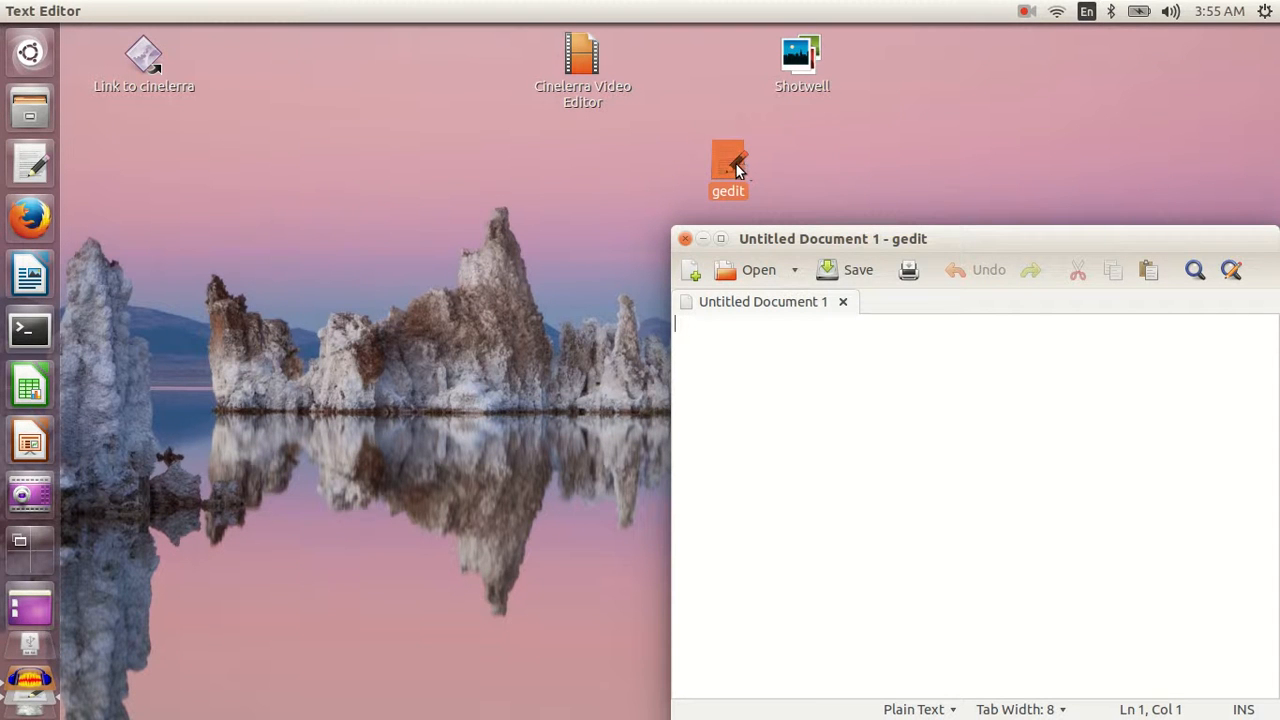
pyautogui.moveTo(722, 151); pyautogui.dragTo(810, 375)
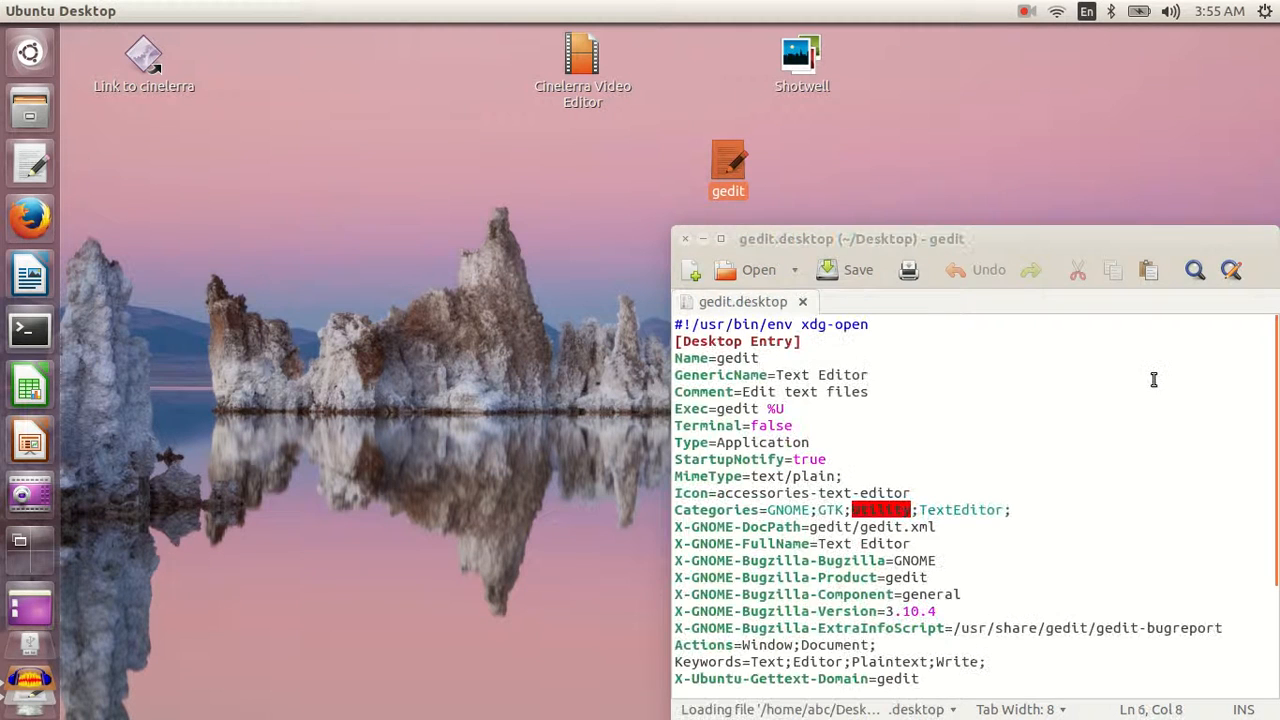
pyautogui.scroll(-3, 891, 517)
pyautogui.scroll(3, 891, 517)
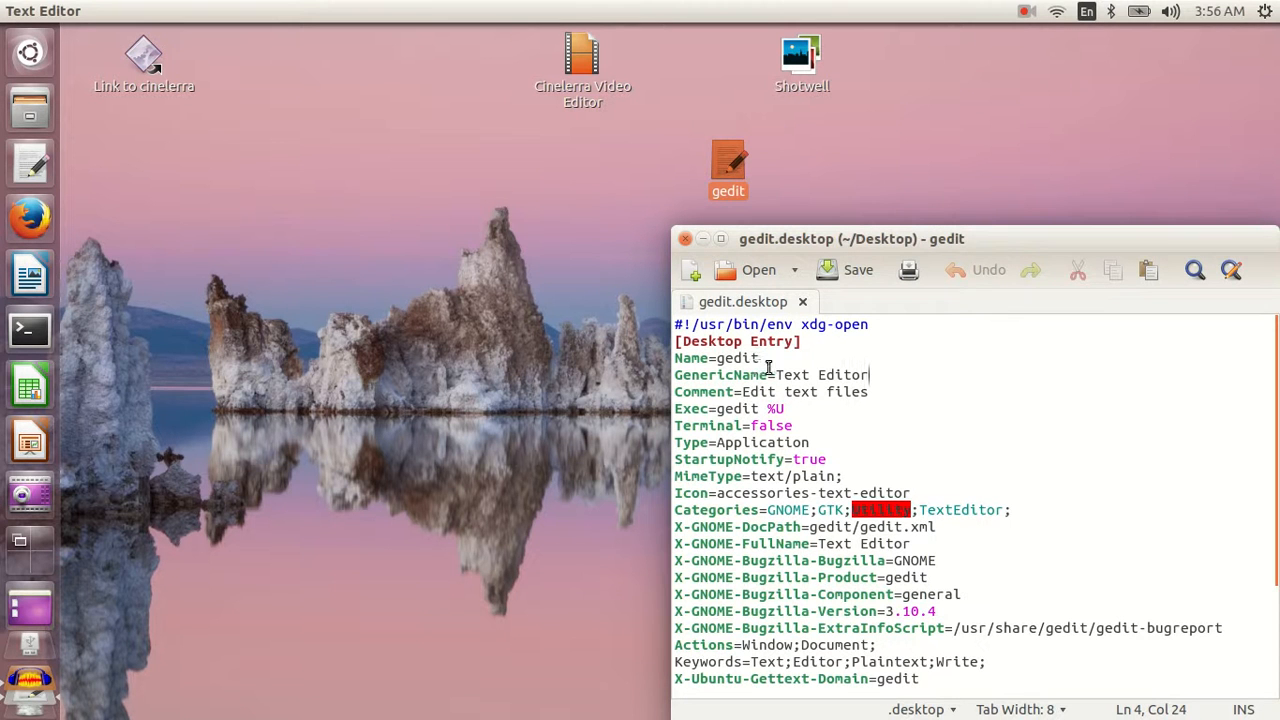
pyautogui.scroll(-3, 768, 397)
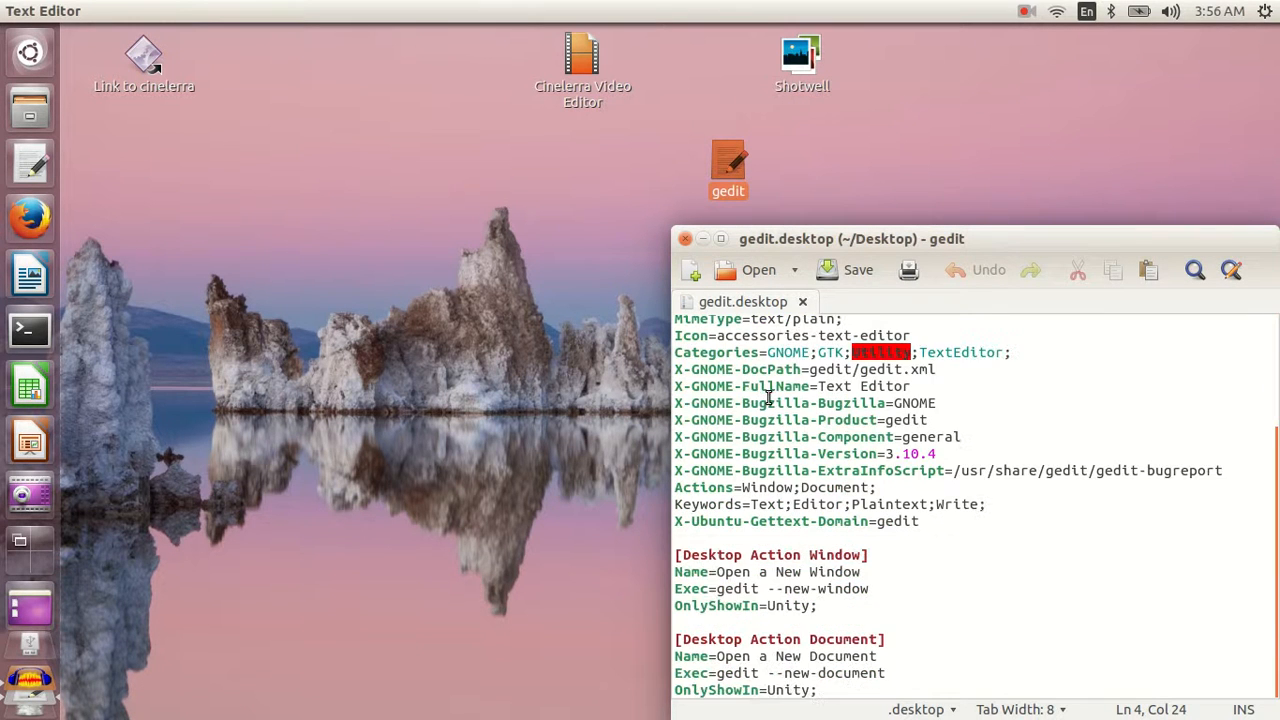
pyautogui.scroll(3, 768, 397)
# - Examine the Name, Exec, Icon and Type lines in the gedit.desktop file
pyautogui.click(777, 356)
pyautogui.moveTo(777, 356); pyautogui.dragTo(652, 356)
pyautogui.click(840, 445)
pyautogui.scroll(-2, 866, 475)
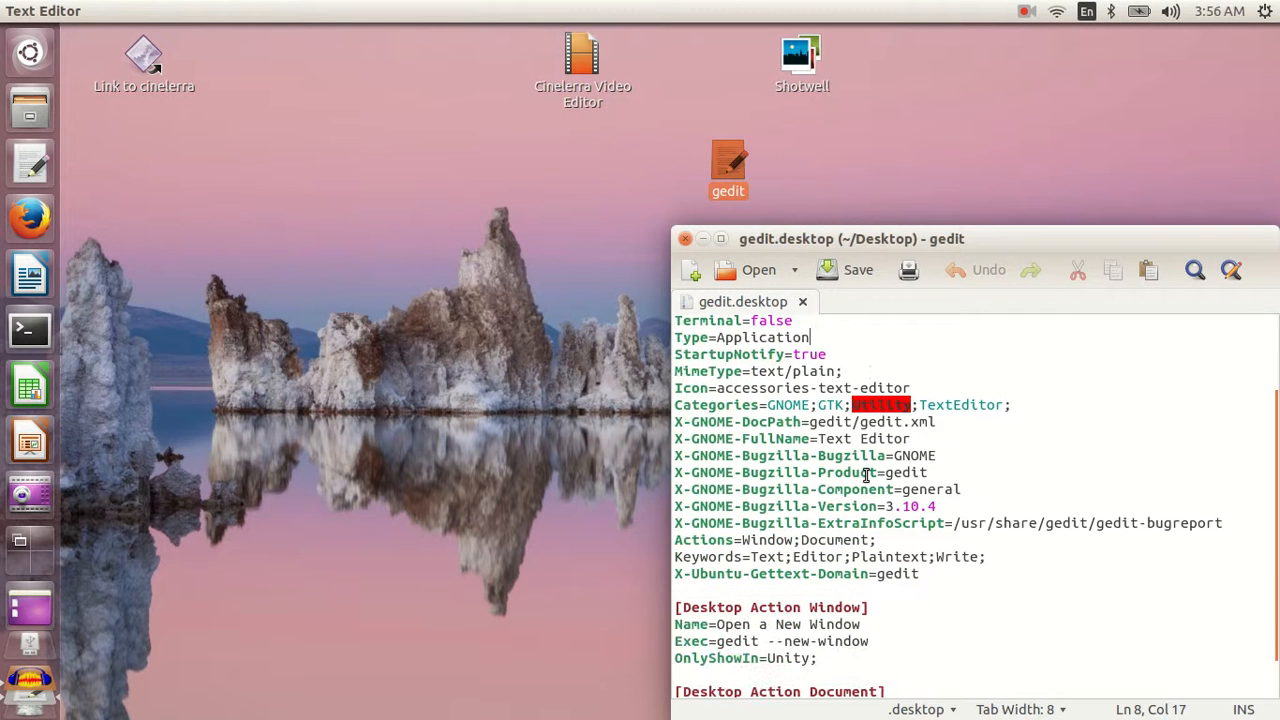
pyautogui.scroll(1, 780, 566)
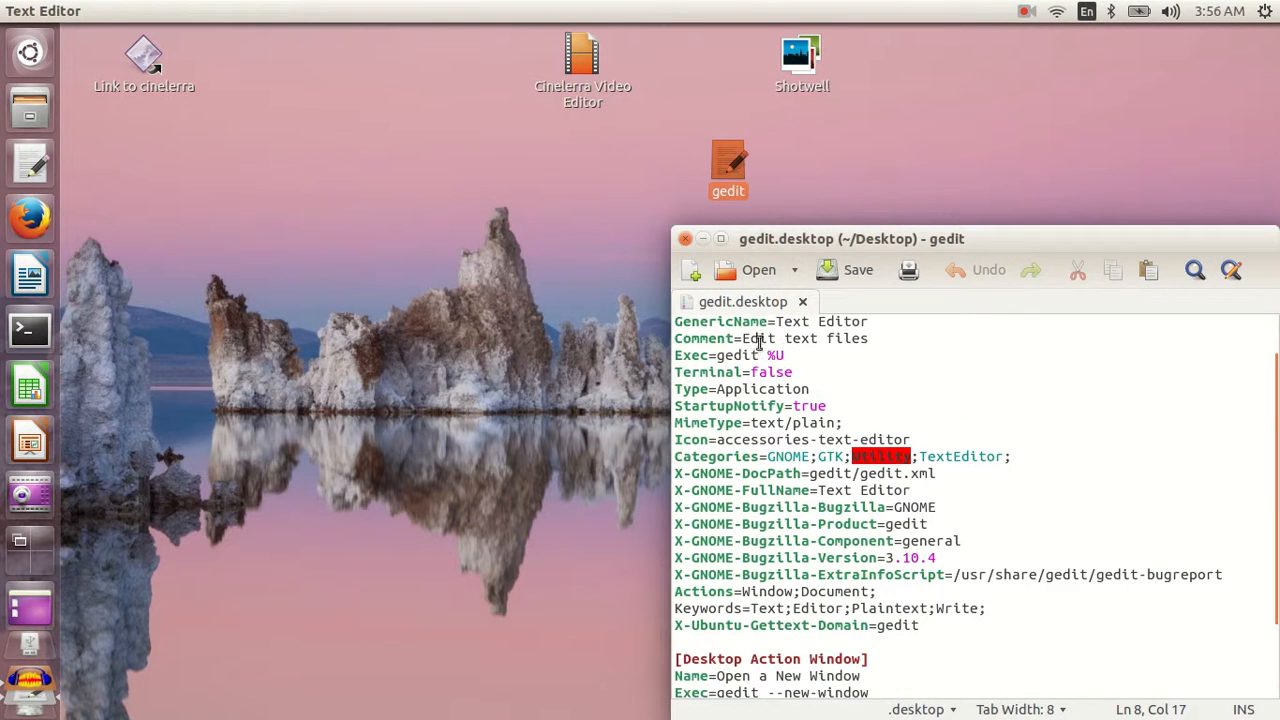
pyautogui.moveTo(789, 355); pyautogui.dragTo(668, 356)
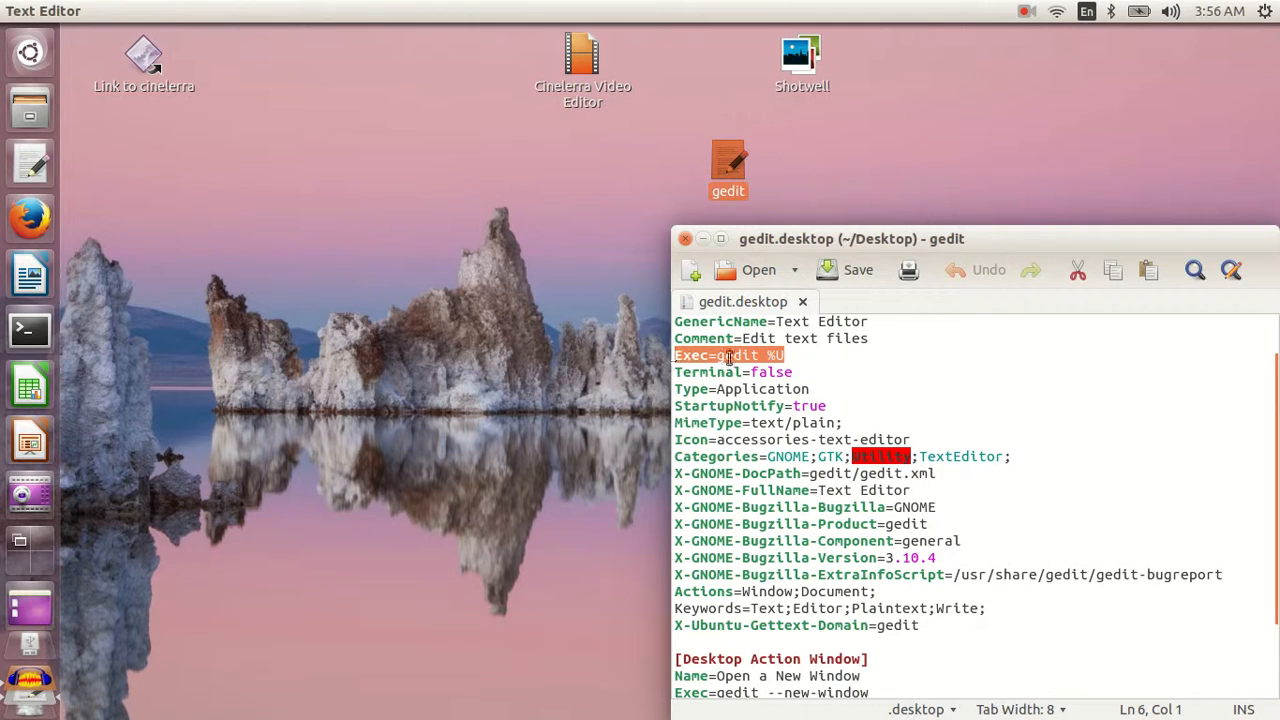
pyautogui.moveTo(911, 440); pyautogui.dragTo(628, 437)
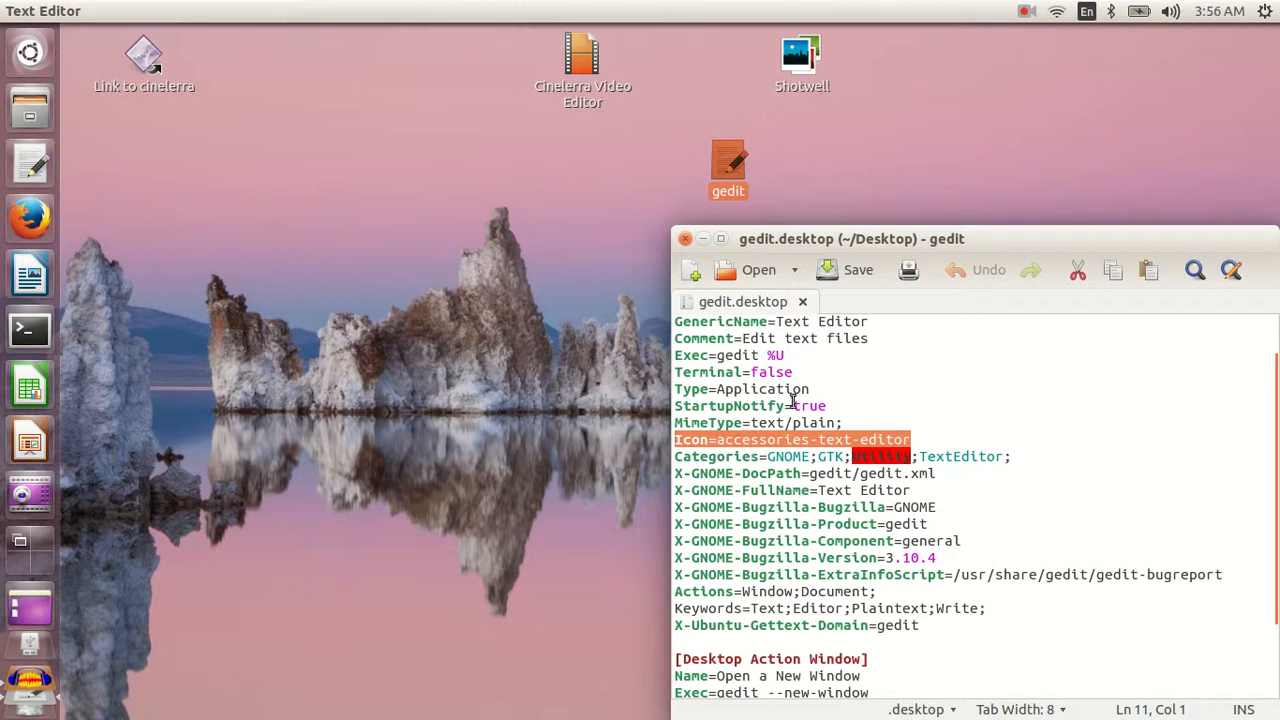
pyautogui.moveTo(811, 389); pyautogui.dragTo(664, 390)
pyautogui.click(957, 385)
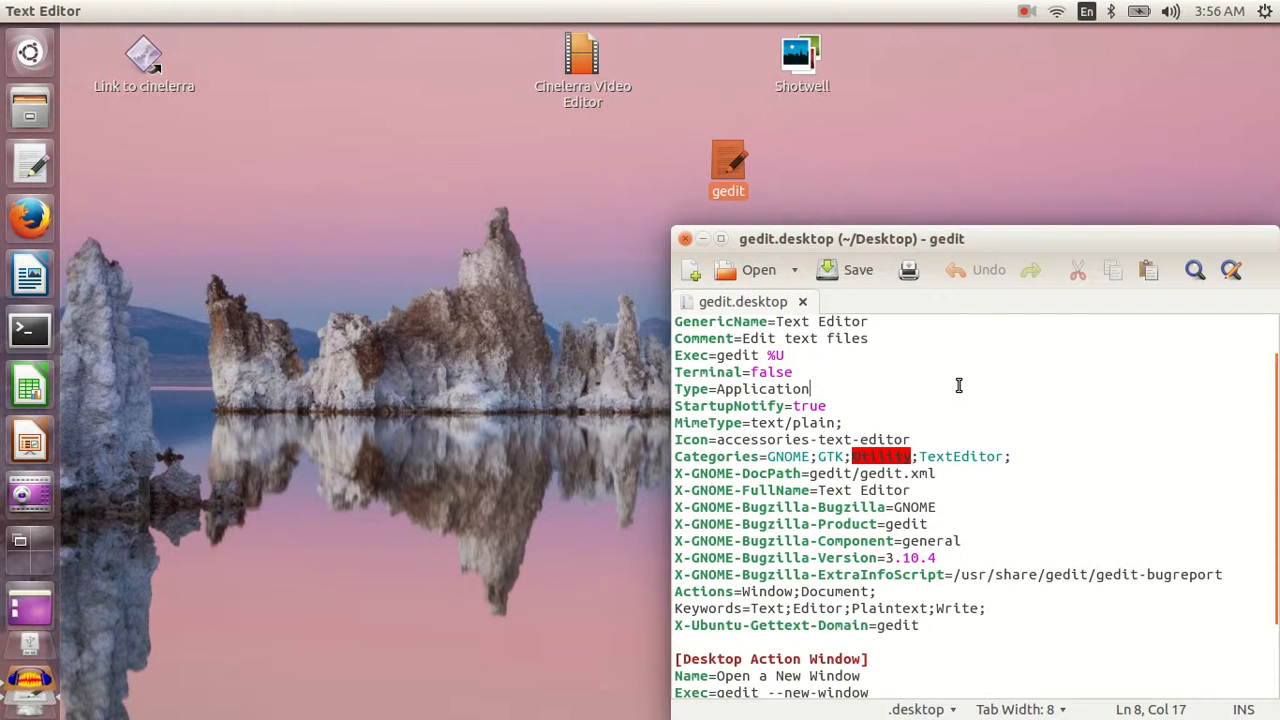
pyautogui.scroll(2, 855, 412)
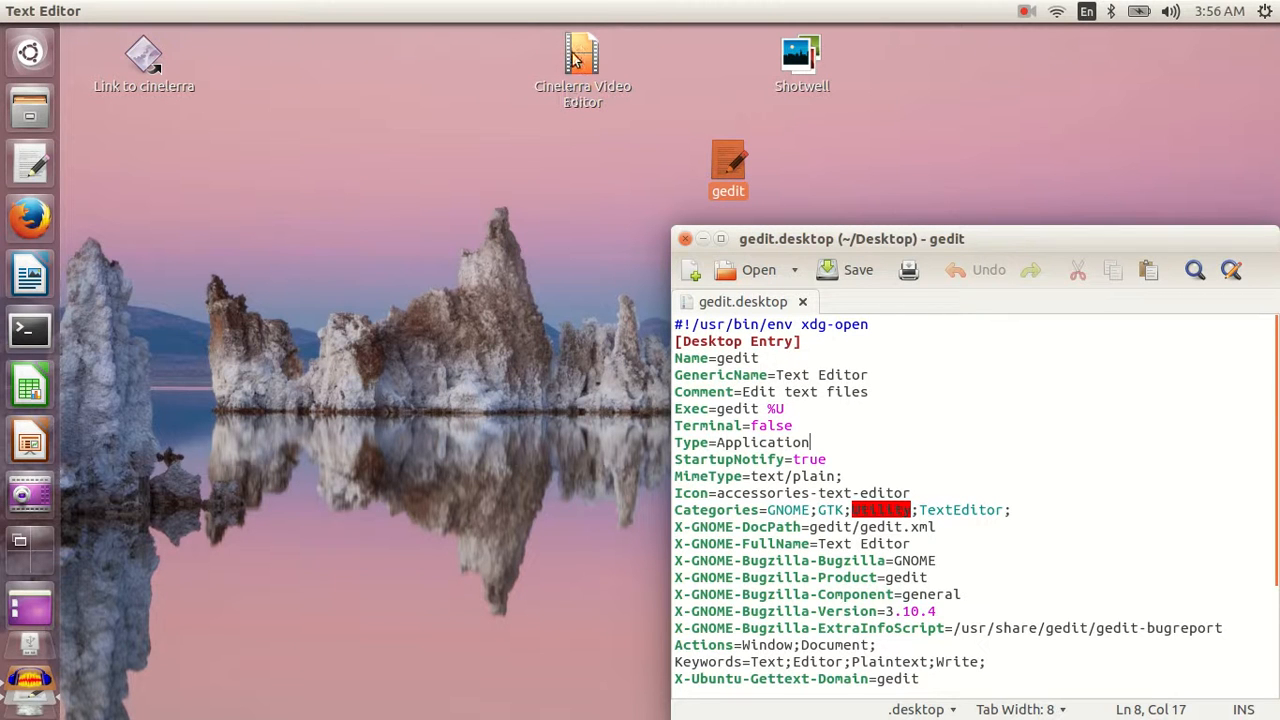
# - Create an empty document on the desktop and name it cine2.desktop
pyautogui.click(299, 212)
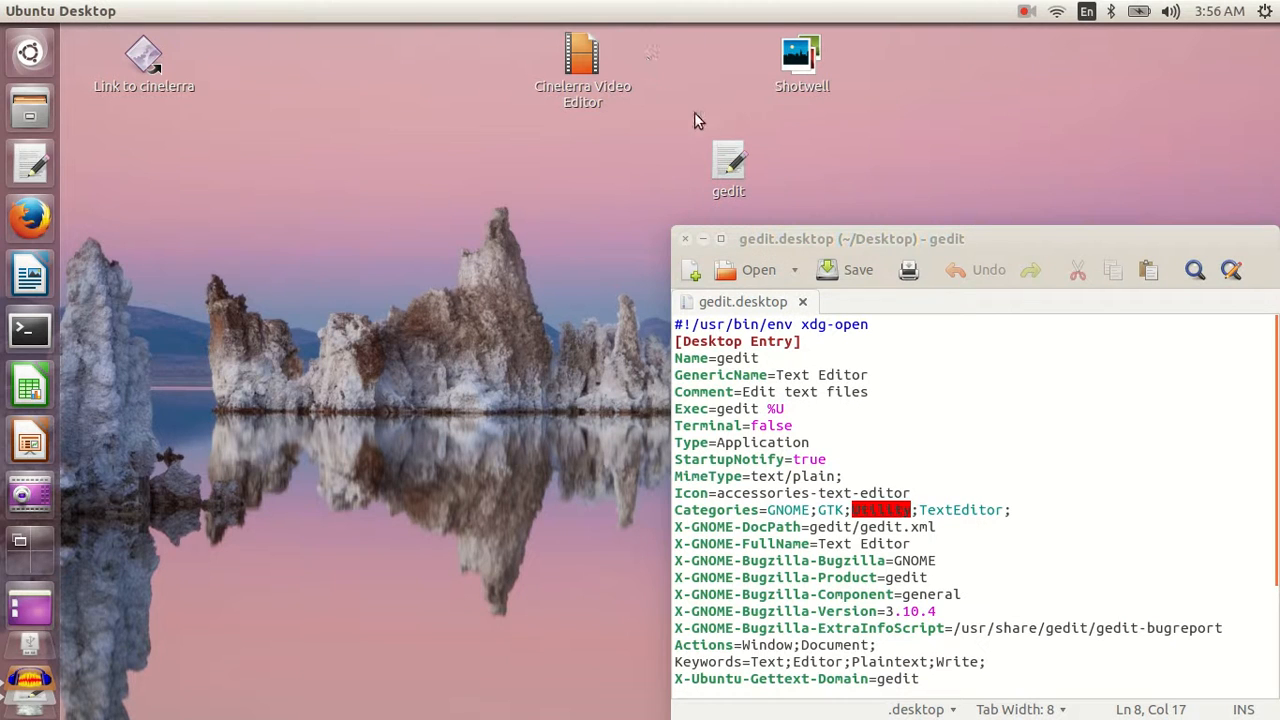
pyautogui.rightClick(268, 174)
pyautogui.moveTo(297, 210)
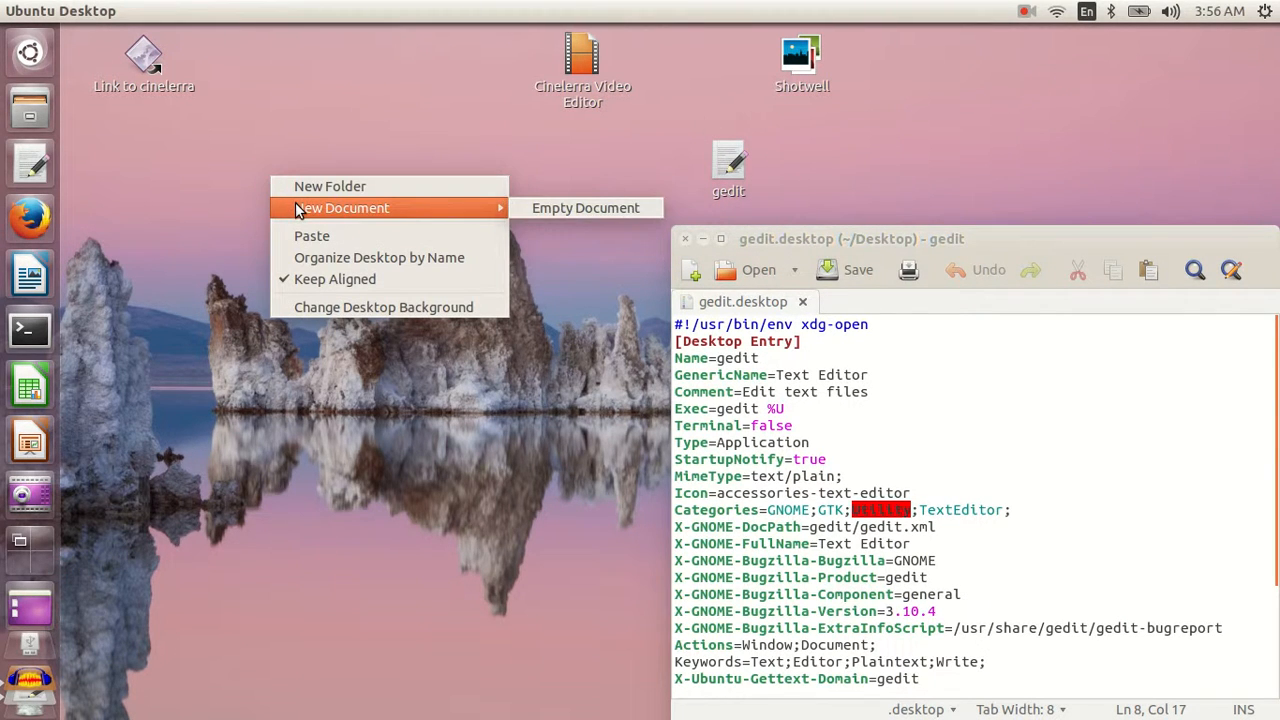
pyautogui.click(569, 209)
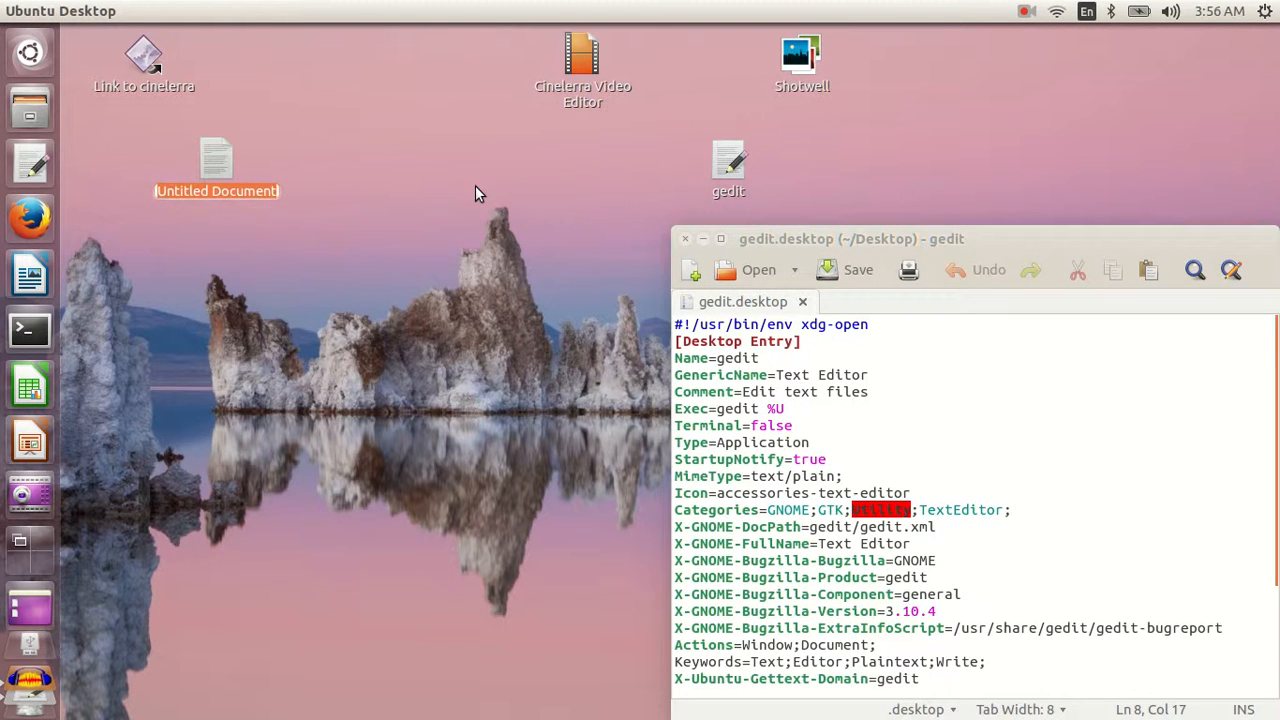
pyautogui.write('cin')
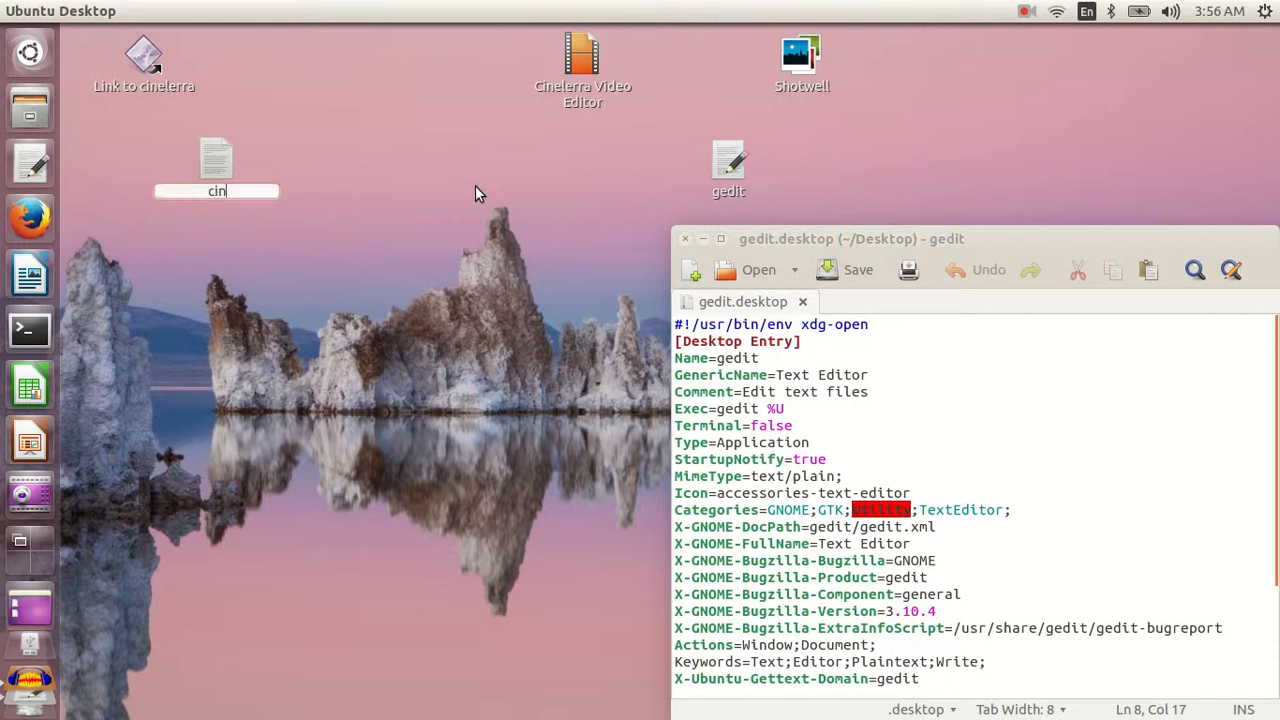
pyautogui.write('e2.desktop')
pyautogui.press('Return')
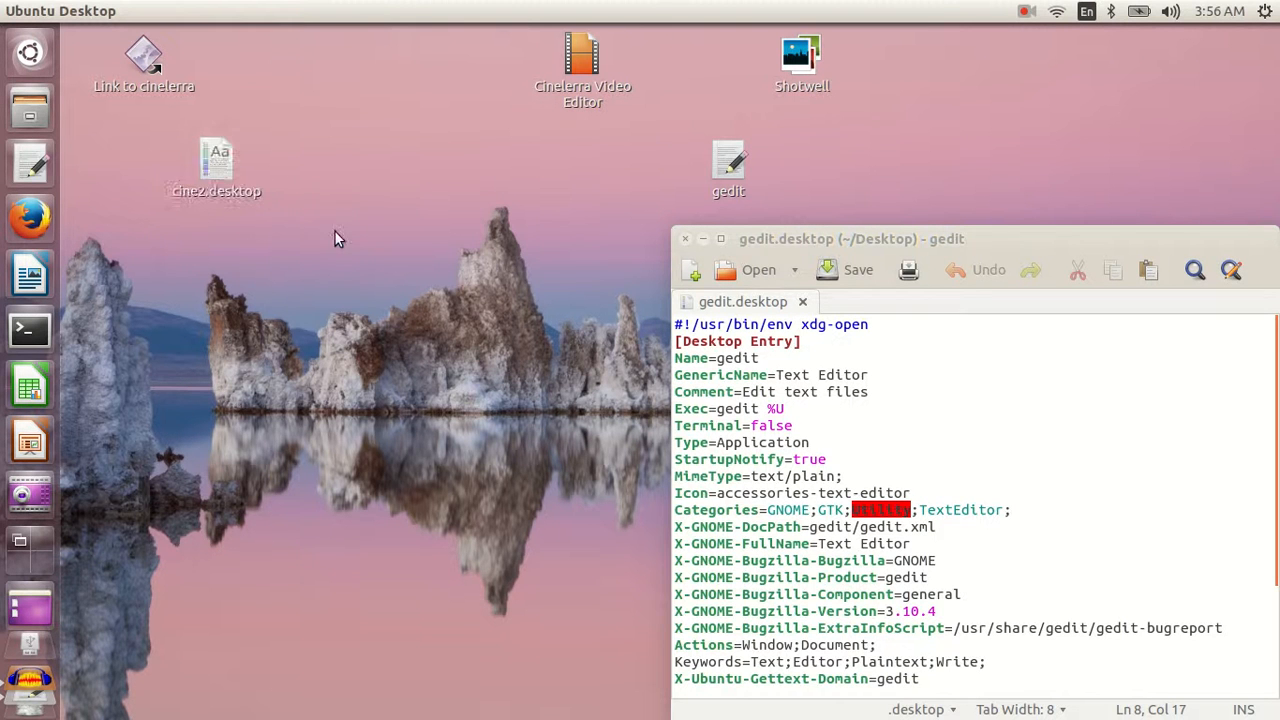
# - Open cine2.desktop in the editor and copy the [Desktop Entry] and Name=gedit lines into it from gedit.desktop
pyautogui.moveTo(211, 157); pyautogui.dragTo(917, 375)
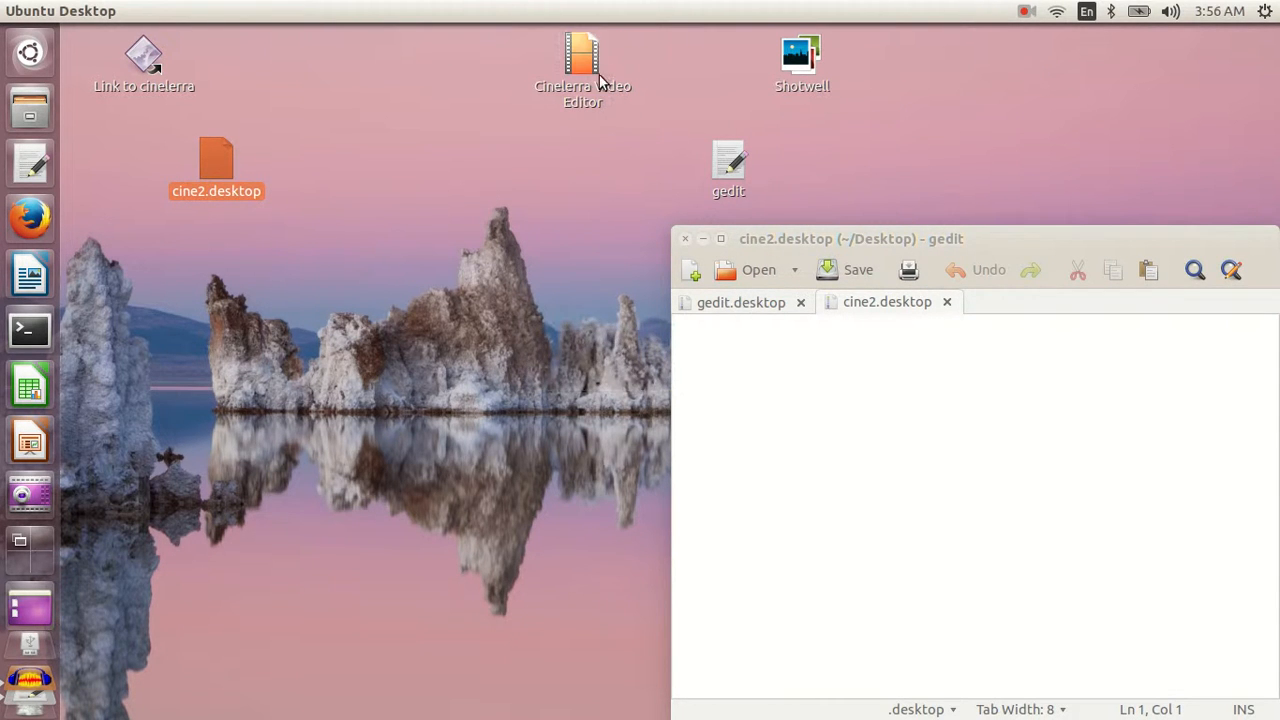
pyautogui.click(770, 304)
pyautogui.moveTo(677, 343); pyautogui.dragTo(768, 363)
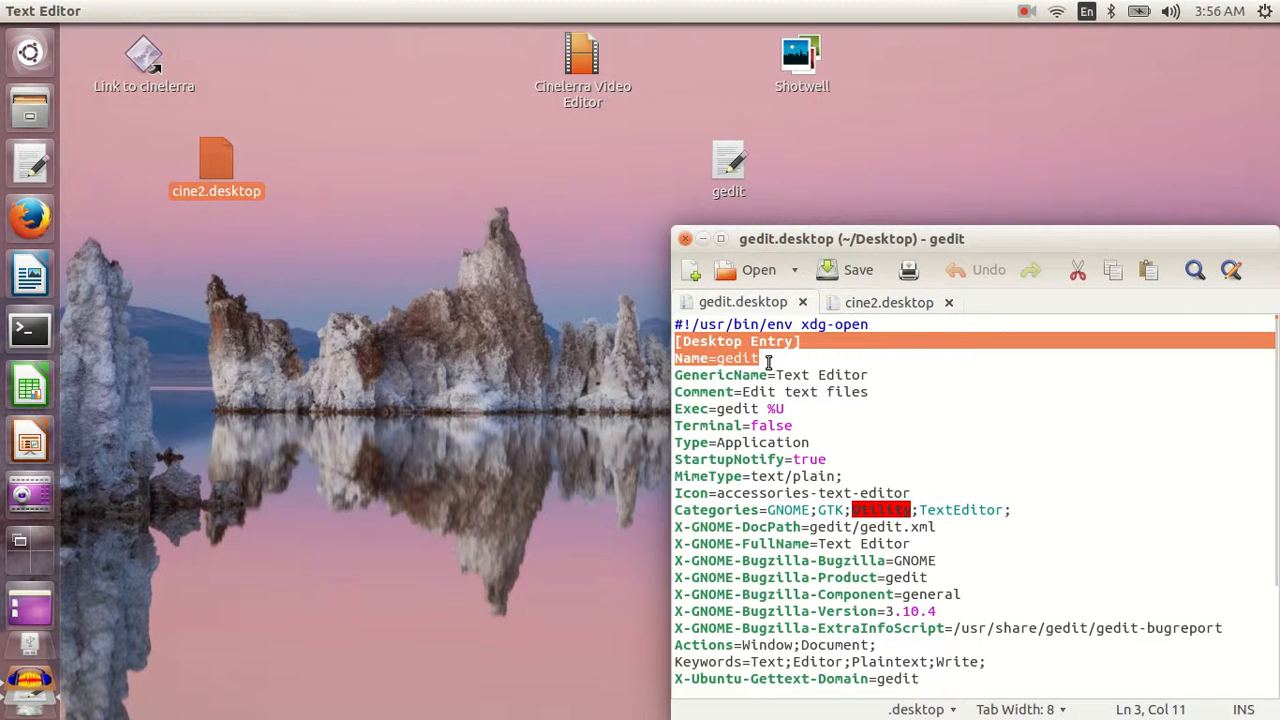
pyautogui.click(856, 305)
pyautogui.hotkey('ctrl', 'v')
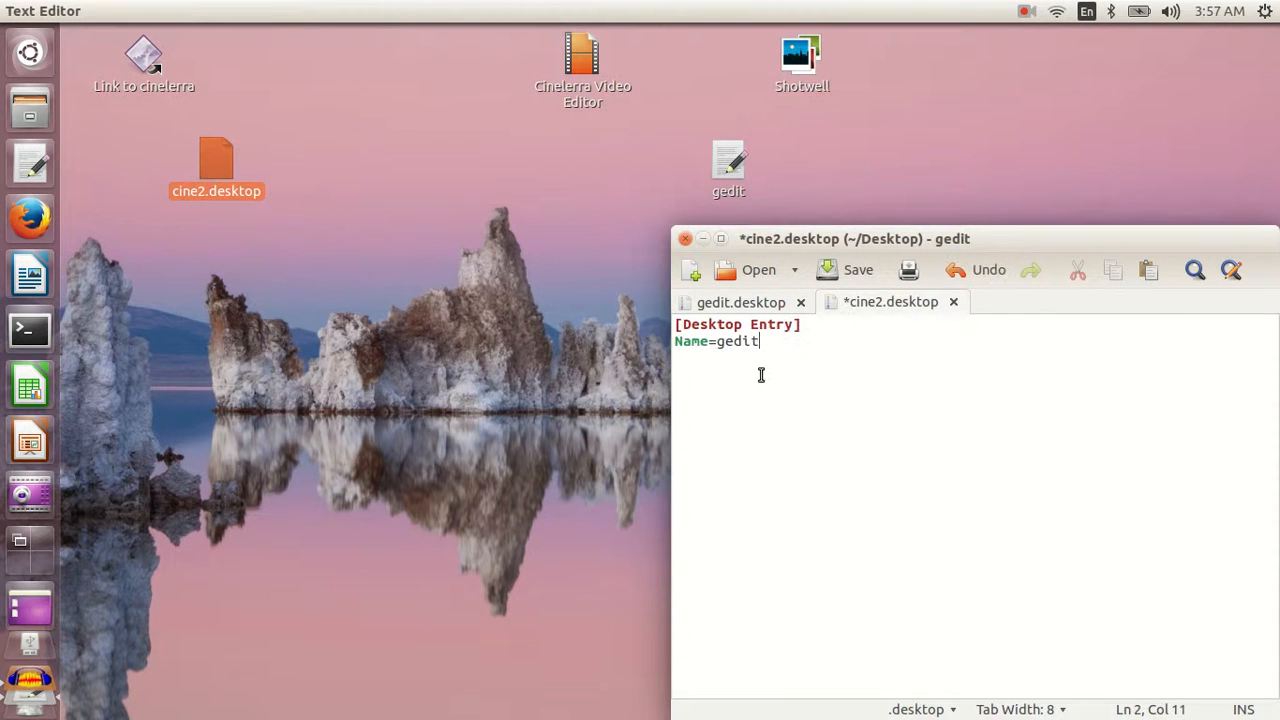
# - Change the Name value in cine2.desktop to Cinelerra Video Editor 2
pyautogui.moveTo(760, 342); pyautogui.dragTo(717, 342)
pyautogui.write('Cinelerra Video Editor 2')
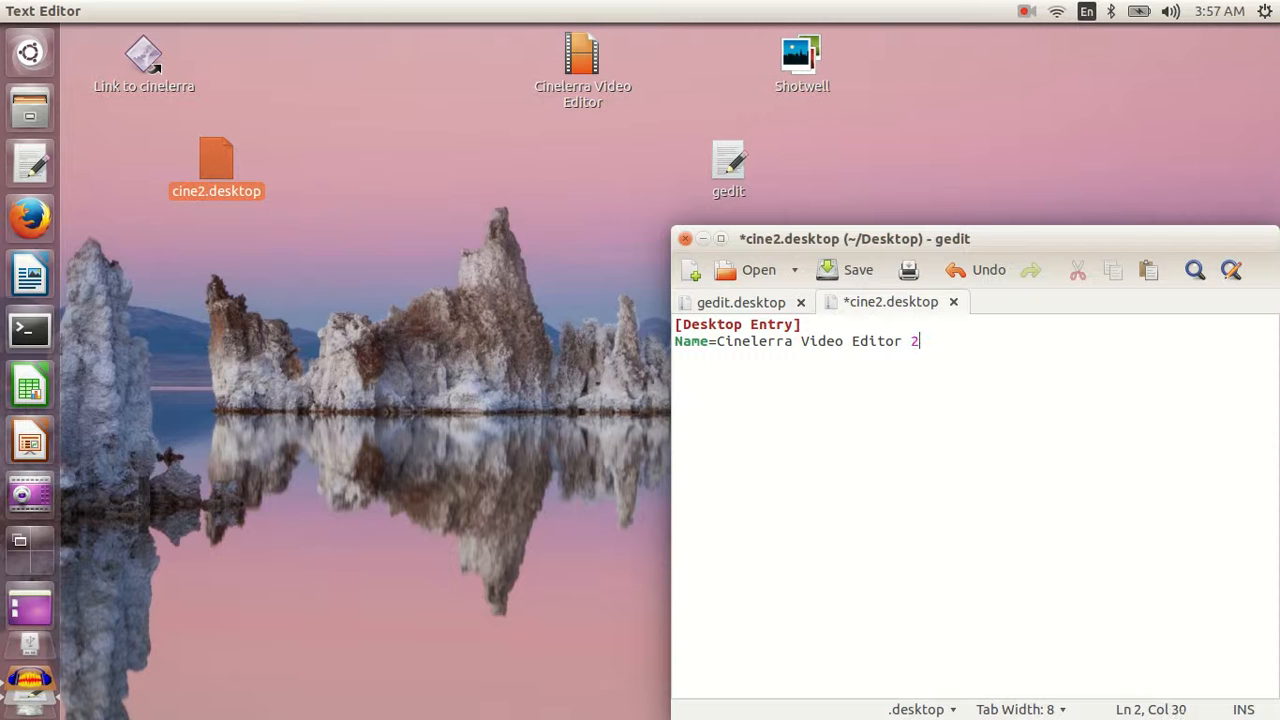
# - Add the line Exec=/home/abc/cinelerra/cinelerra, copying the folder path from the cinelerra folder in the file manager
pyautogui.press('Return')
pyautogui.write('Exec=')
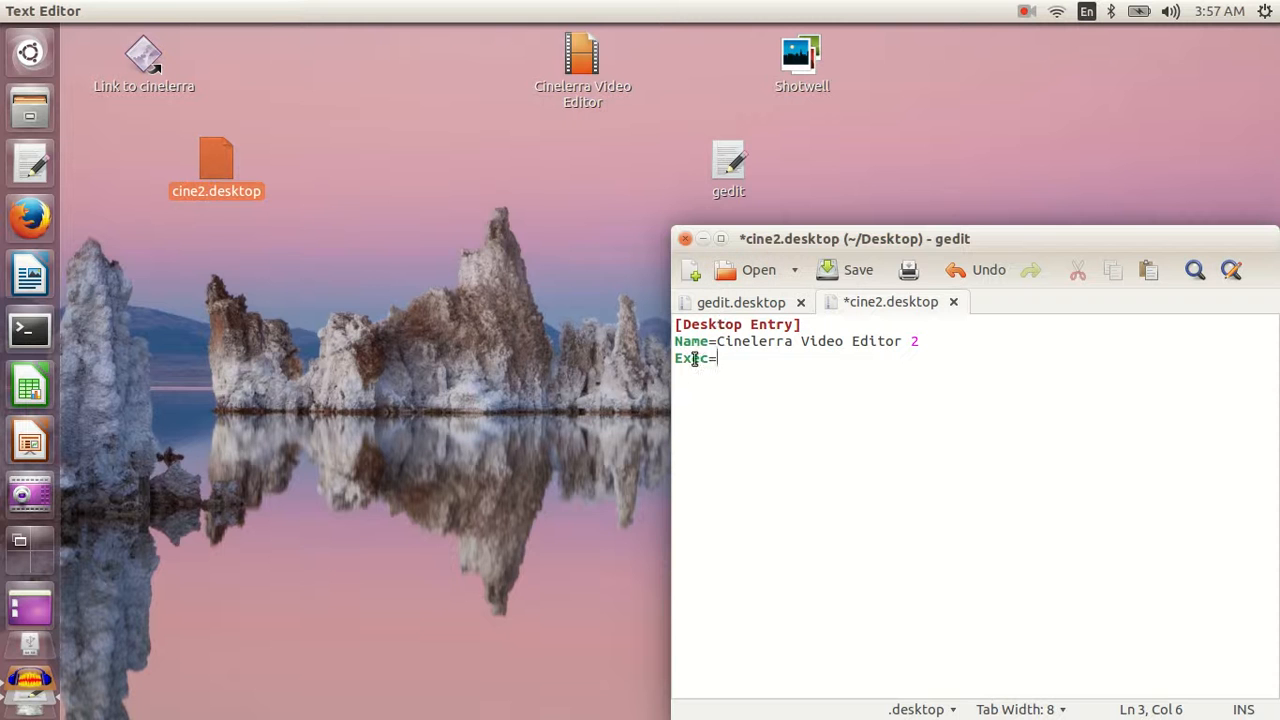
pyautogui.click(30, 110)
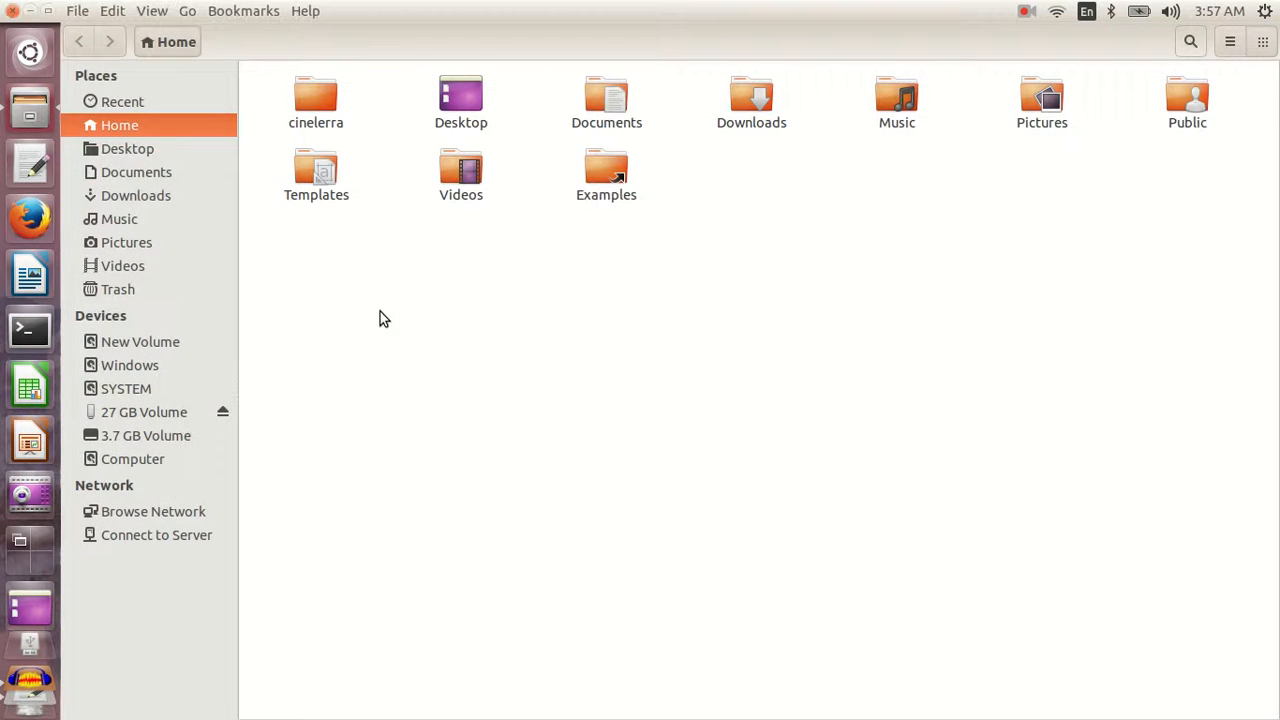
pyautogui.doubleClick(308, 97)
pyautogui.hotkey('ctrl', 'l')
pyautogui.hotkey('ctrl', 'c')
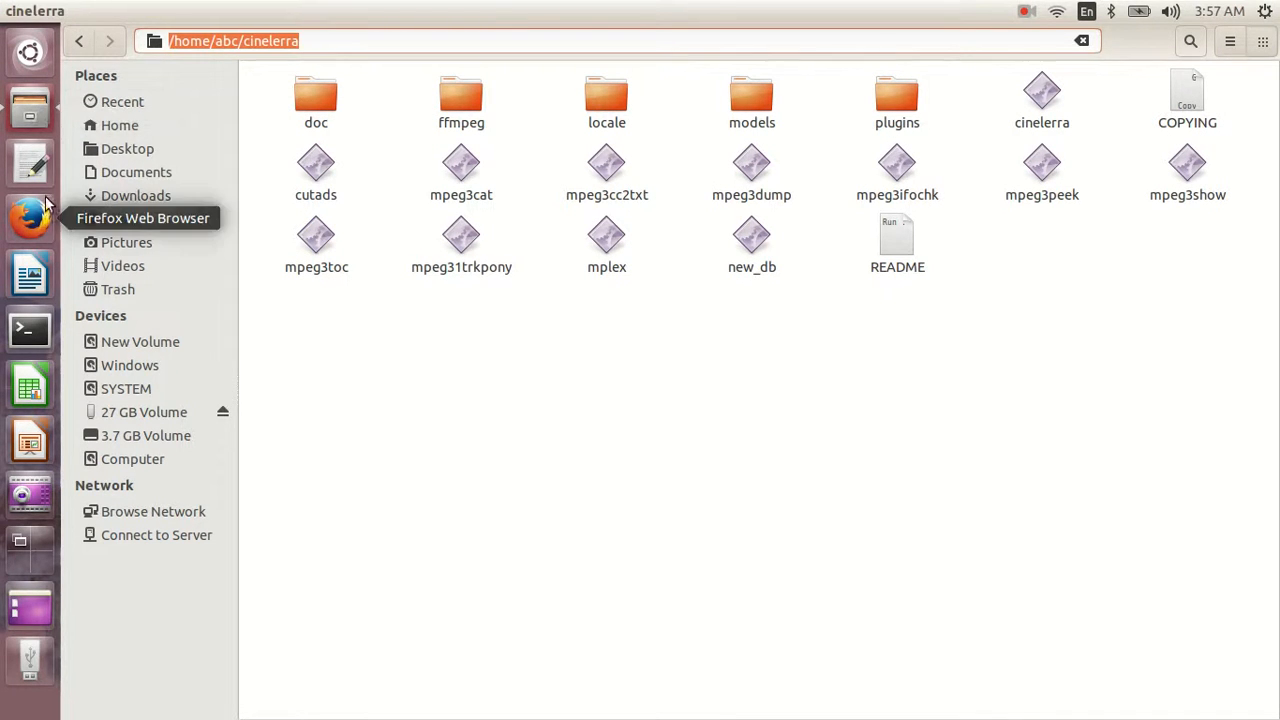
pyautogui.hotkey('alt', 'Tab')
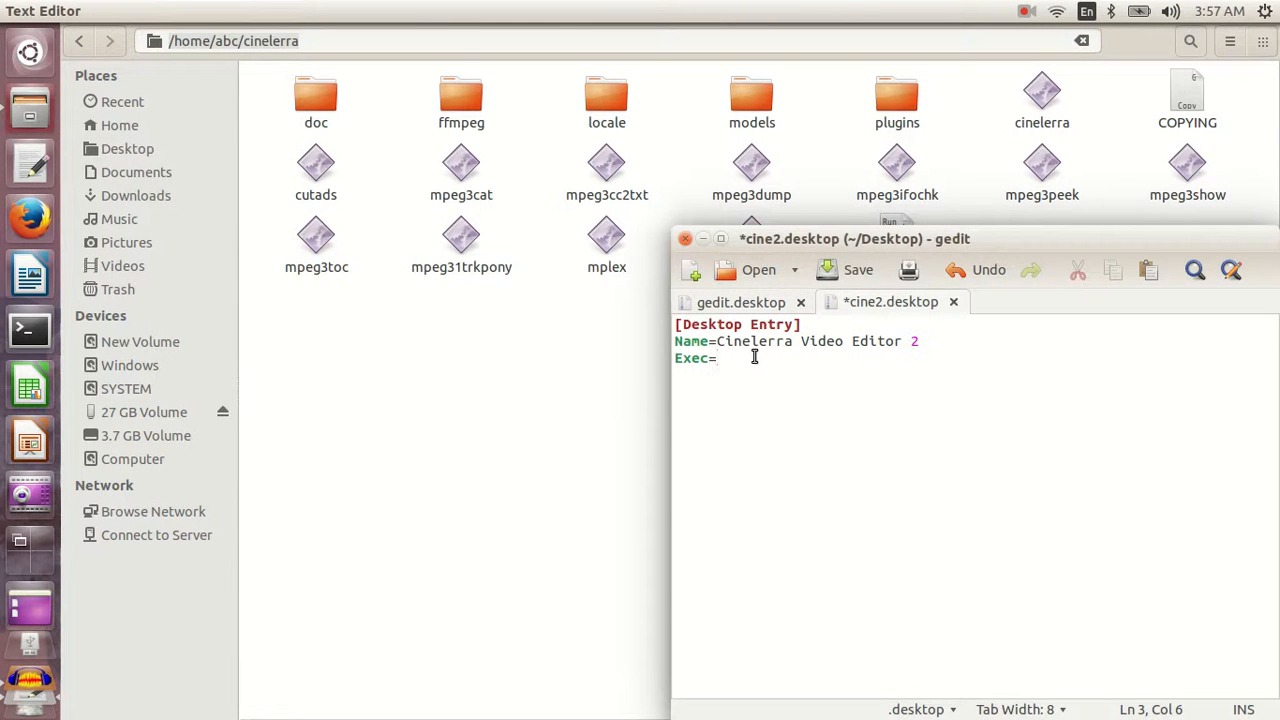
pyautogui.hotkey('ctrl', 'v')
pyautogui.write('/cinele')
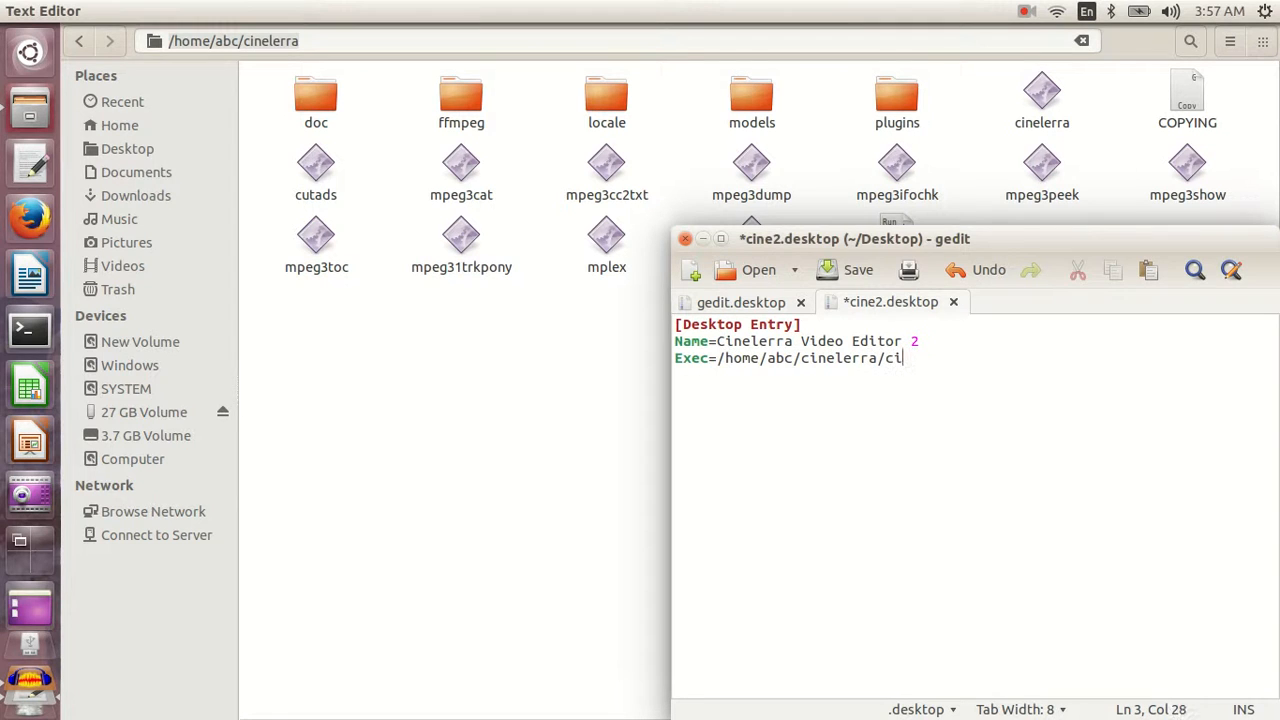
pyautogui.write('rra')
# - Add the line Icon=videos below the Exec line in cine2.desktop
pyautogui.press('Return')
pyautogui.write('Icon=')
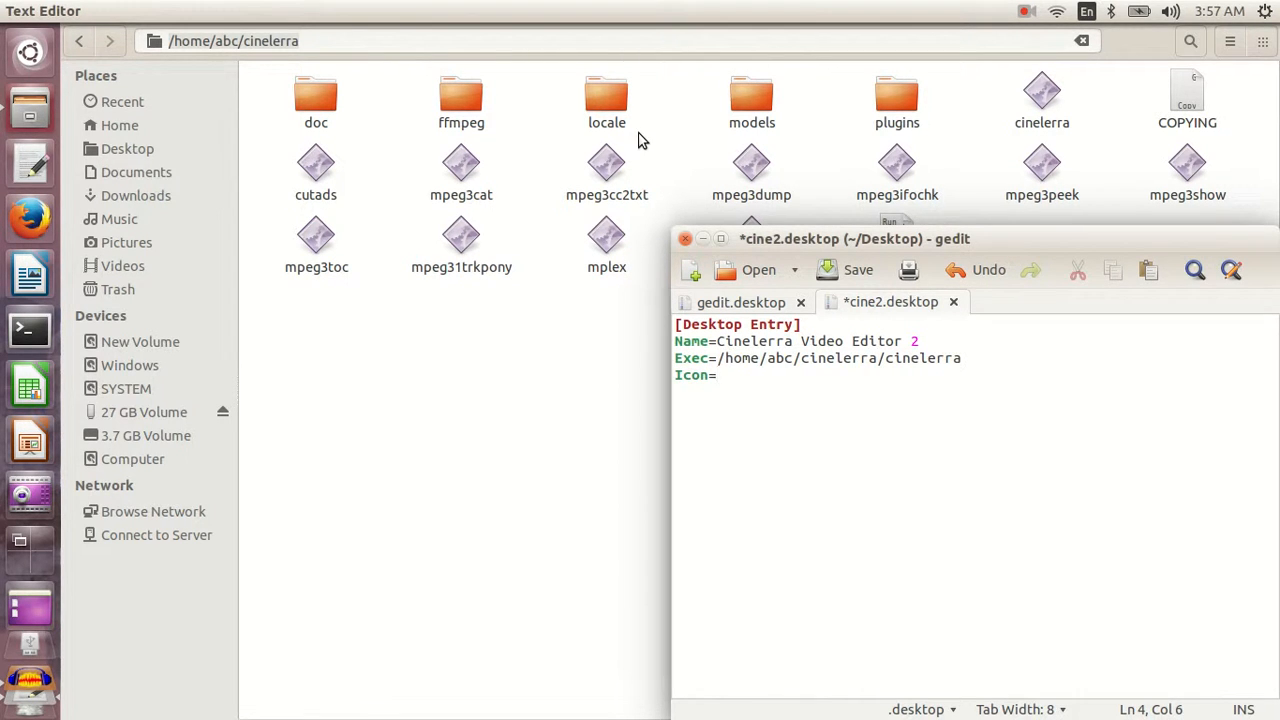
pyautogui.write('videos')
# - Add the line Type=Application at the end of cine2.desktop and save the file
pyautogui.press('Return')
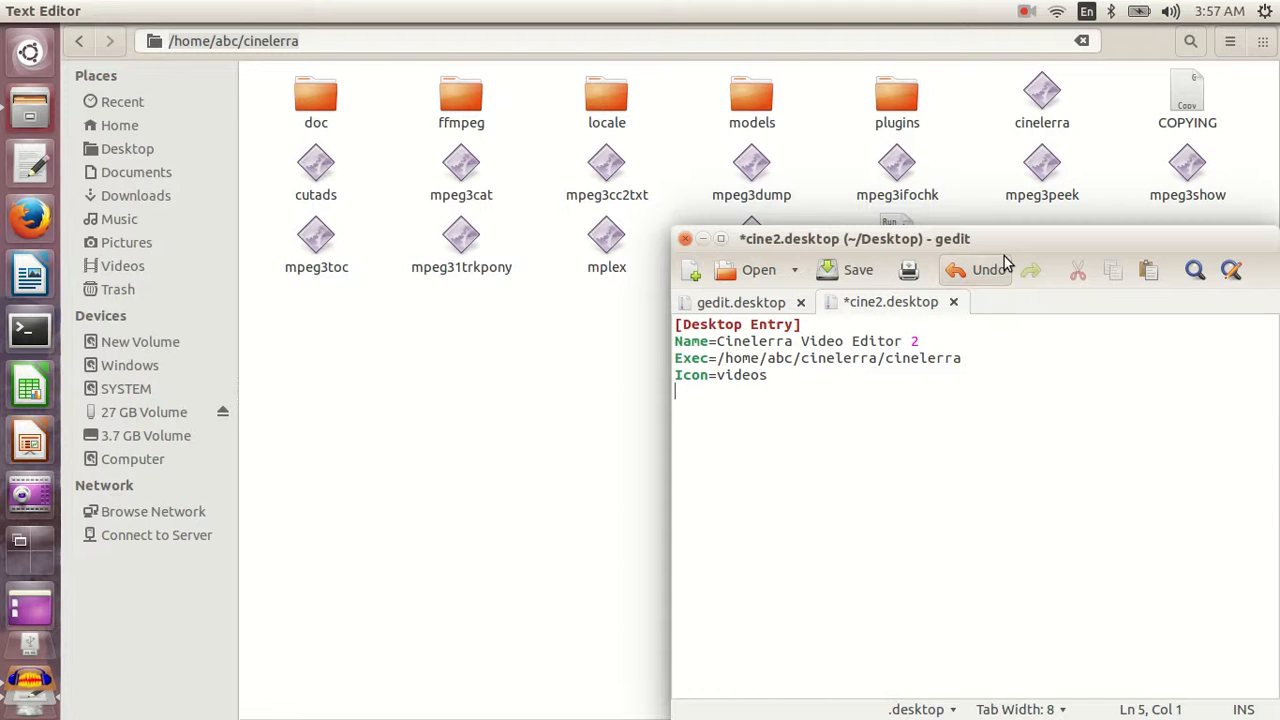
pyautogui.write('Type=Application')
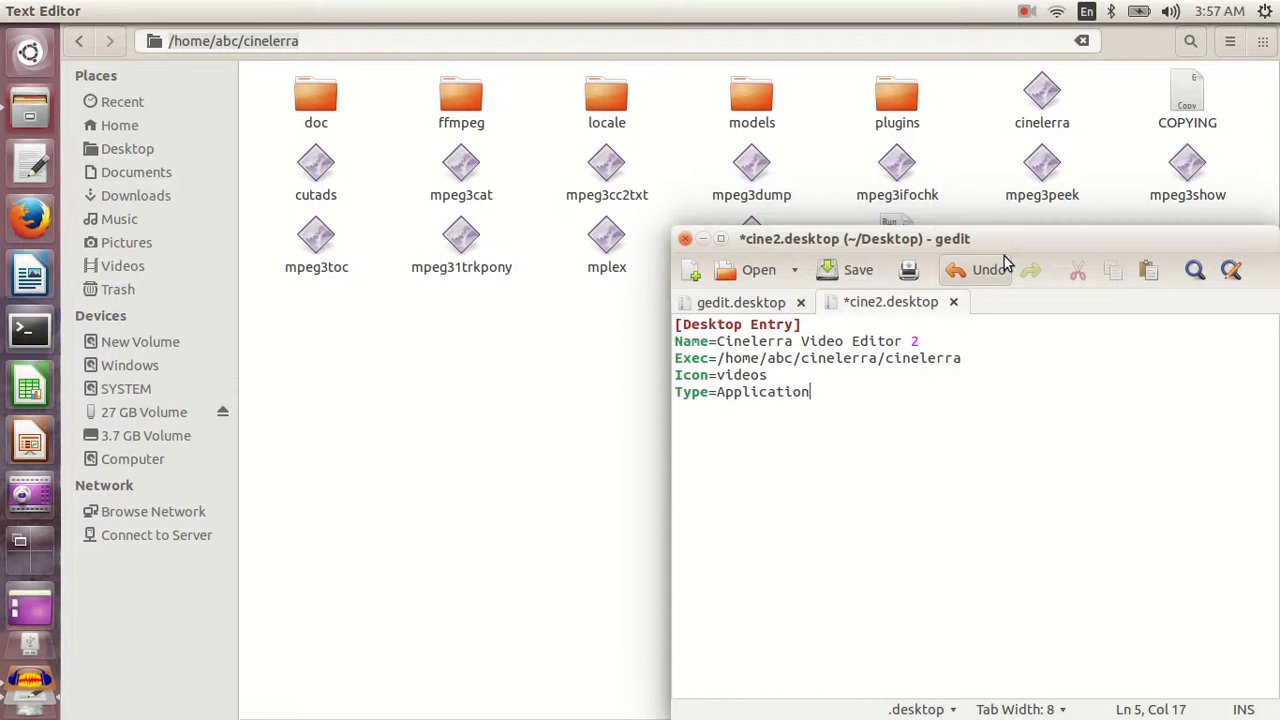
pyautogui.hotkey('ctrl', 's')
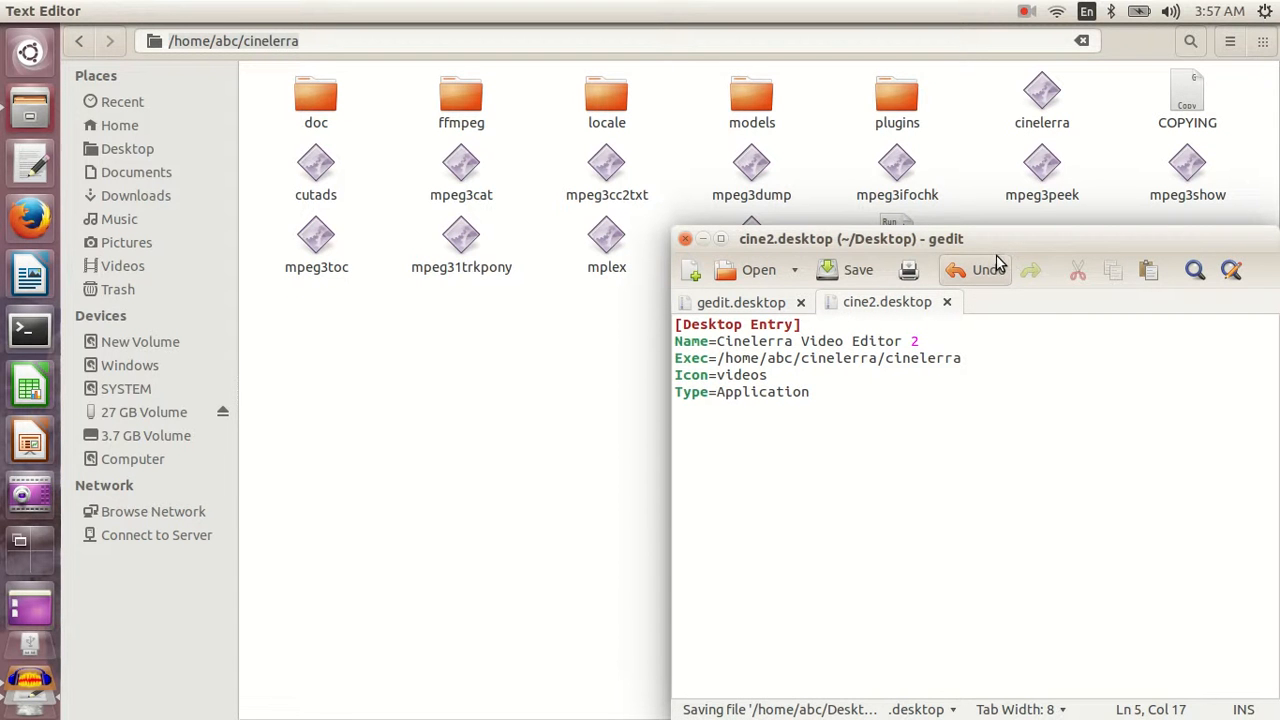
# - Show the desktop and try to launch the cine2.desktop file, dismissing the resulting dialog
pyautogui.press('ctrl+super+d')
pyautogui.click(468, 330)
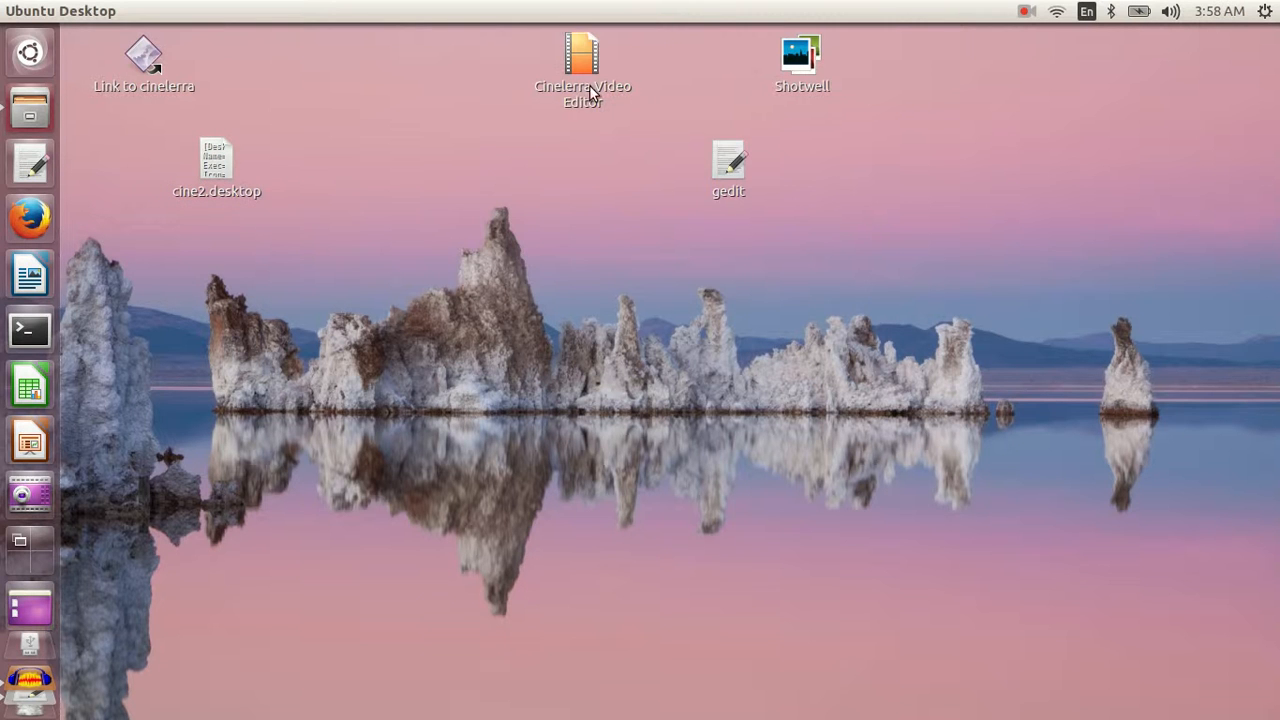
pyautogui.doubleClick(212, 162)
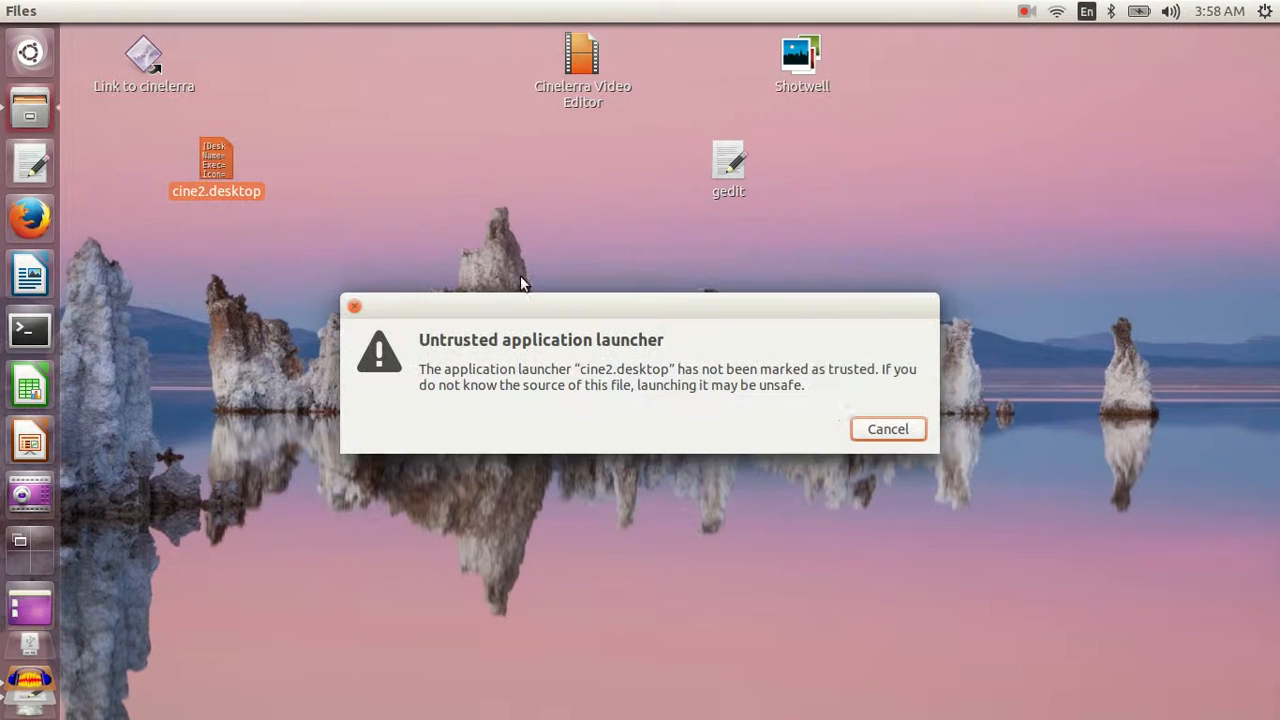
pyautogui.click(885, 435)
pyautogui.click(284, 244)
# - Allow cine2.desktop to be executed as a program in its file permissions
pyautogui.click(214, 157)
pyautogui.rightClick(214, 157)
pyautogui.press('Escape')
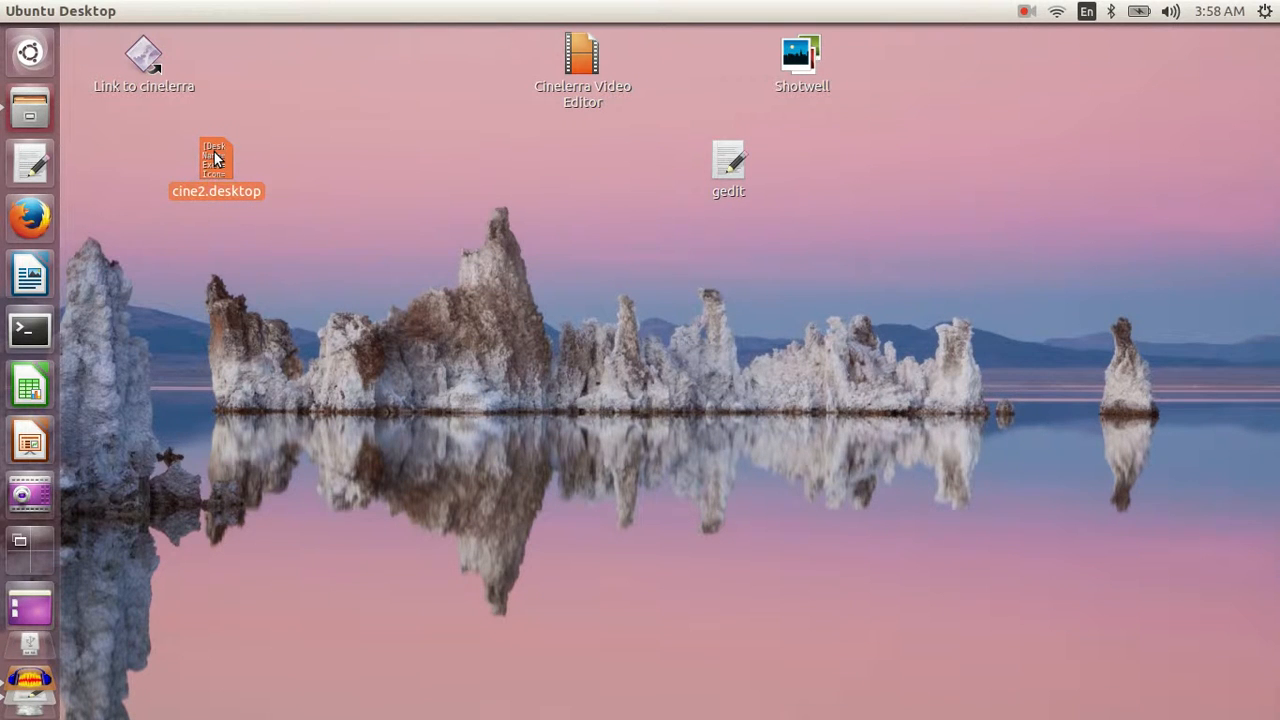
pyautogui.rightClick(214, 157)
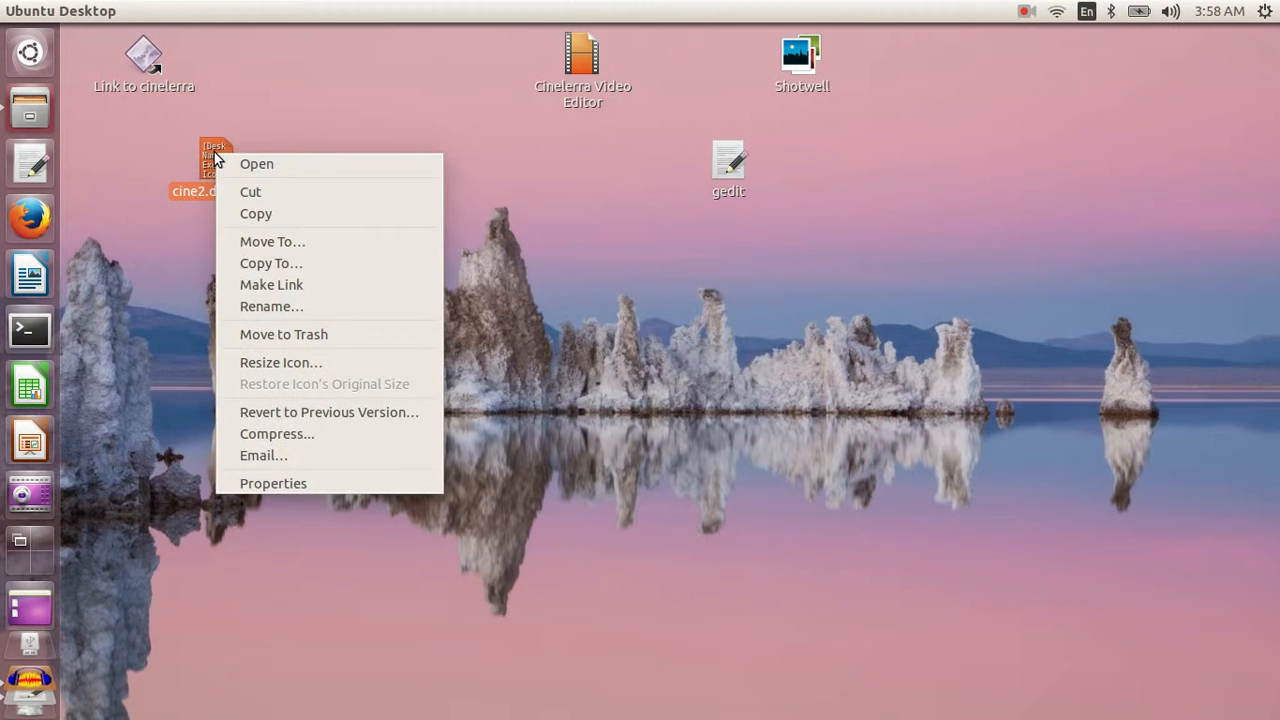
pyautogui.click(355, 479)
pyautogui.click(480, 222)
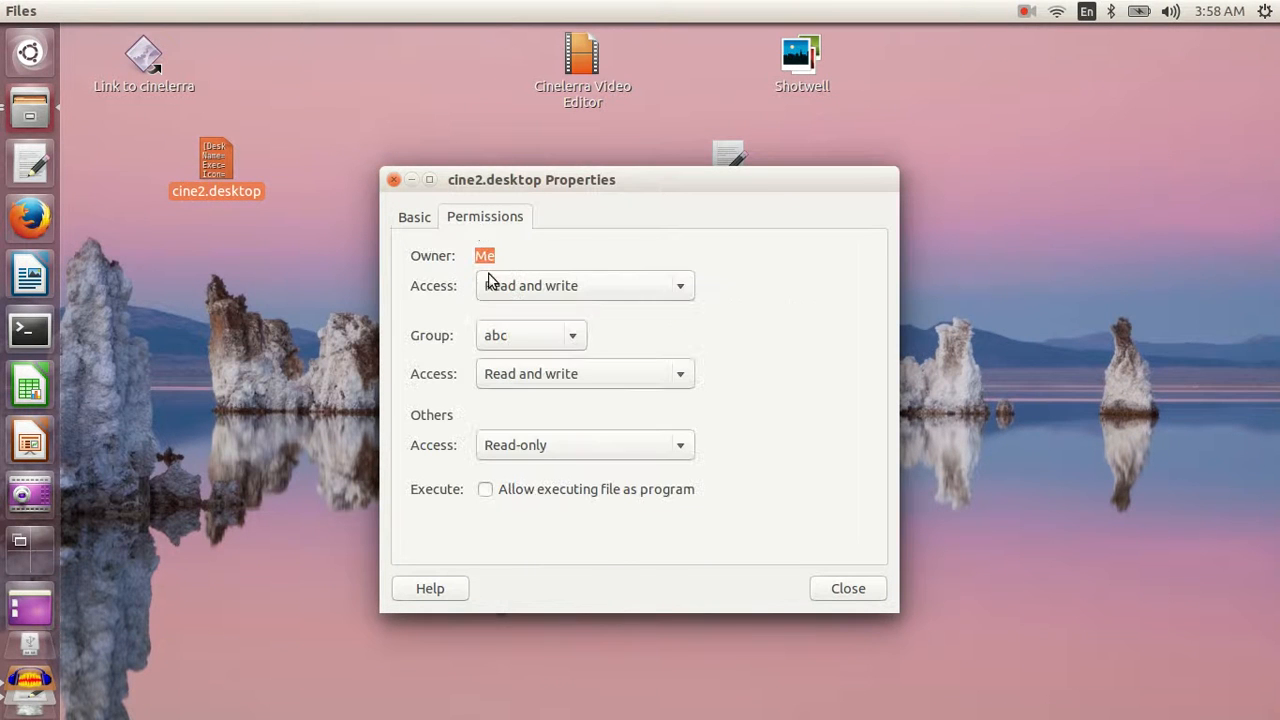
pyautogui.click(544, 492)
pyautogui.click(838, 590)
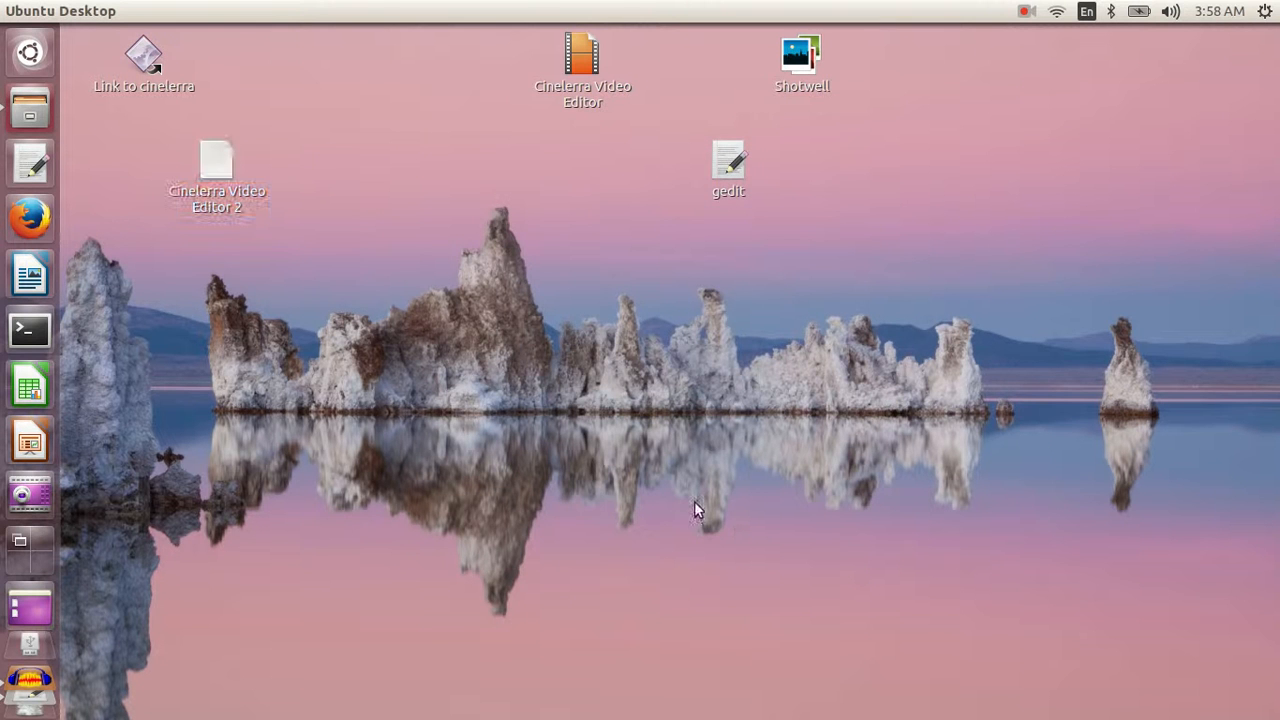
# - Change the Icon value in cine2.desktop to video in gedit and save the file
pyautogui.click(205, 162)
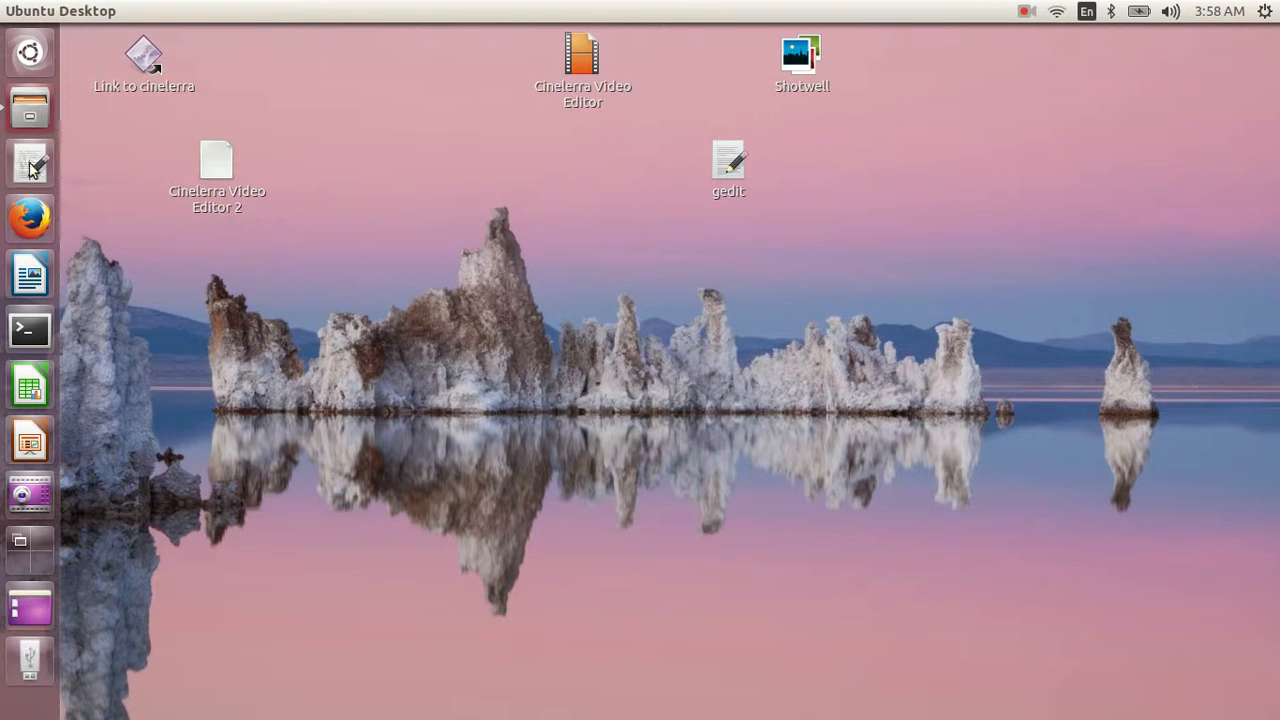
pyautogui.click(60, 163)
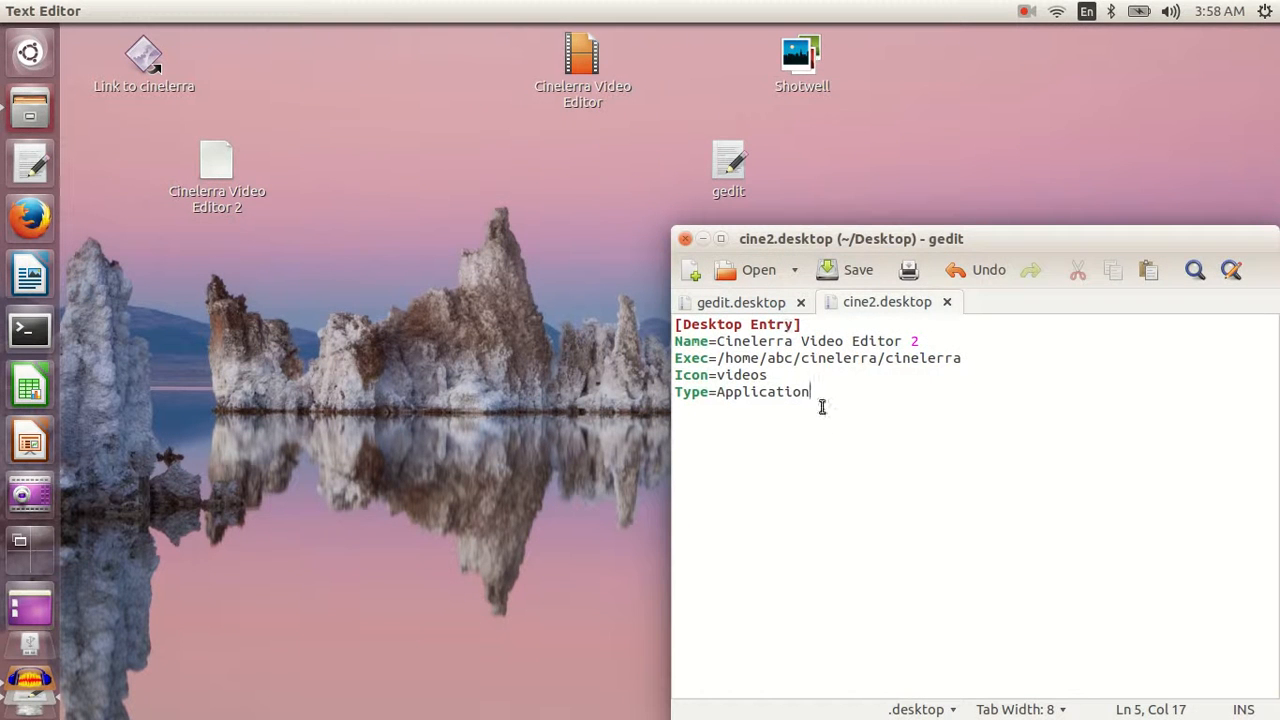
pyautogui.click(786, 372)
pyautogui.press('BackSpace')
pyautogui.hotkey('ctrl', 's')
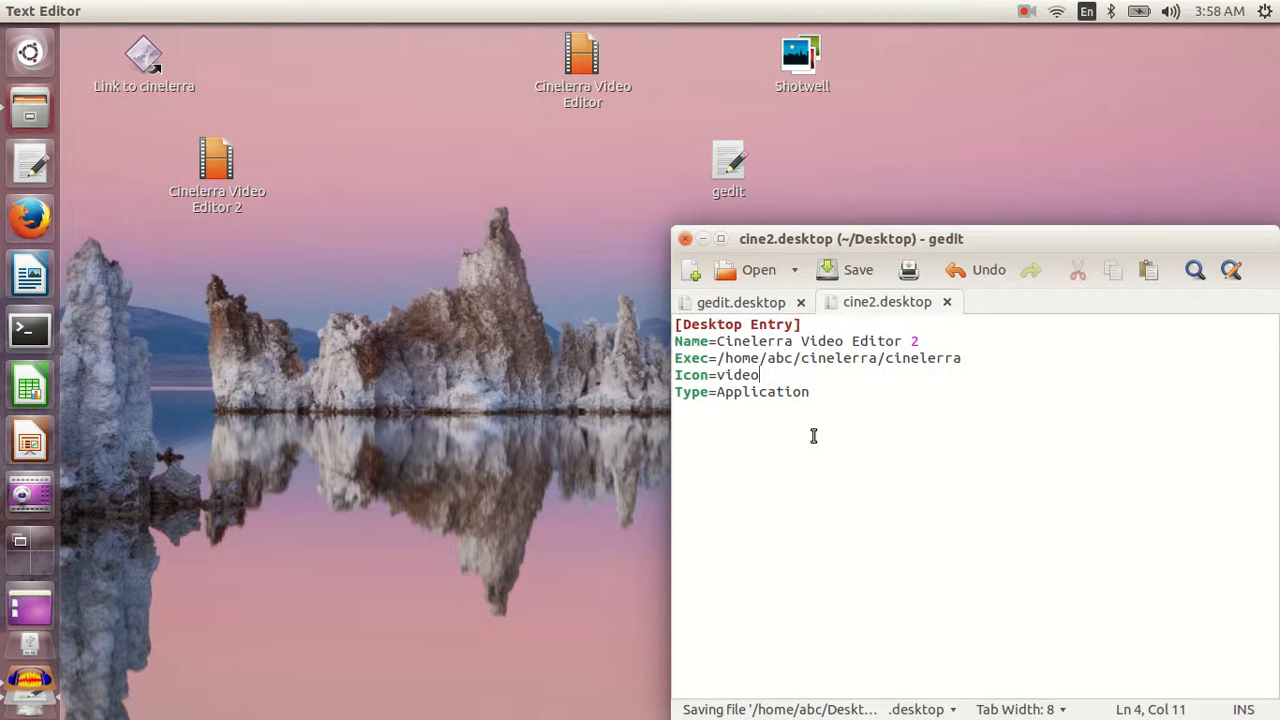
# - Move the Cinelerra Video Editor 2 shortcut closer to the gedit icon and test-launch it, closing Cinelerra again
pyautogui.click(255, 195)
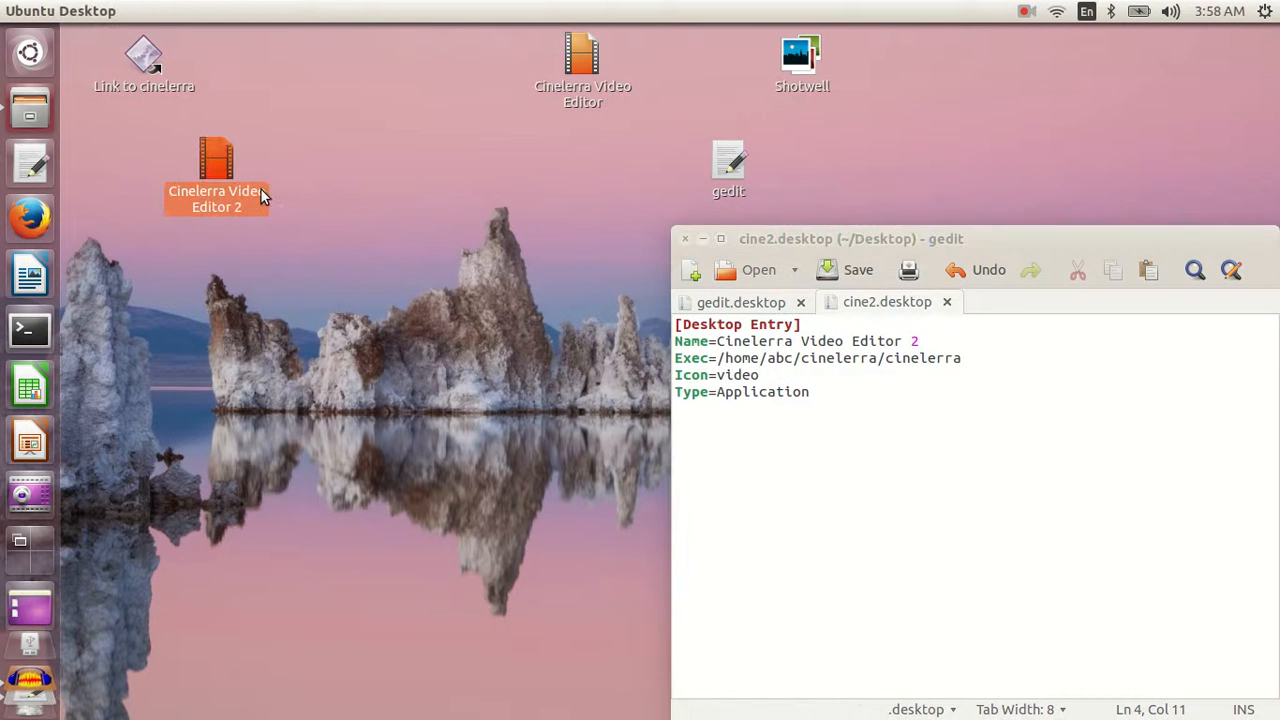
pyautogui.moveTo(228, 155); pyautogui.dragTo(375, 158)
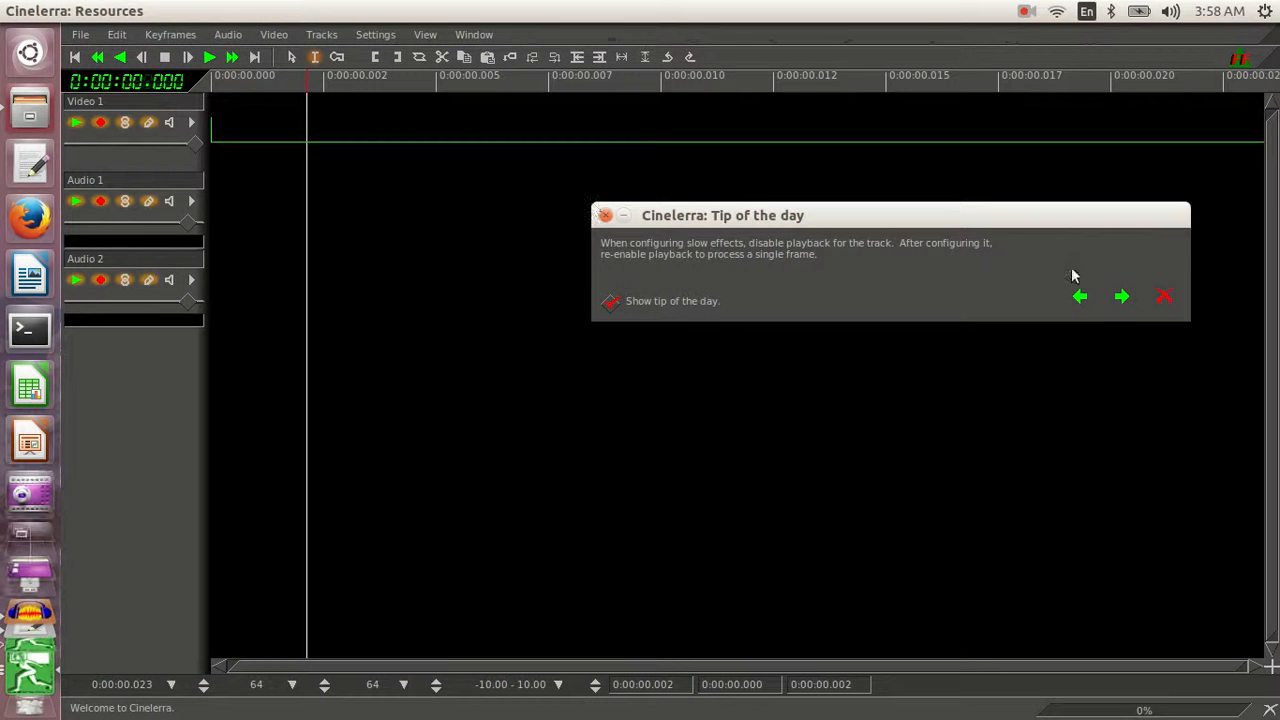
pyautogui.click(1166, 294)
pyautogui.click(12, 11)
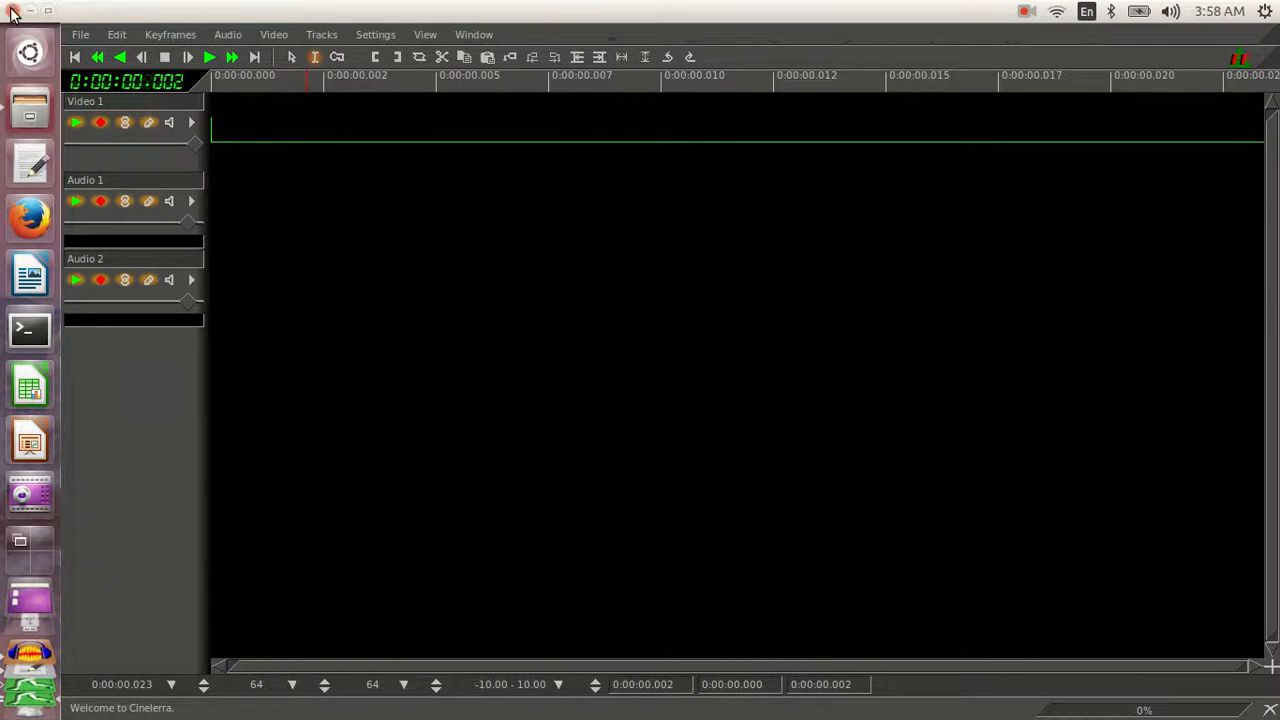
pyautogui.click(542, 237)
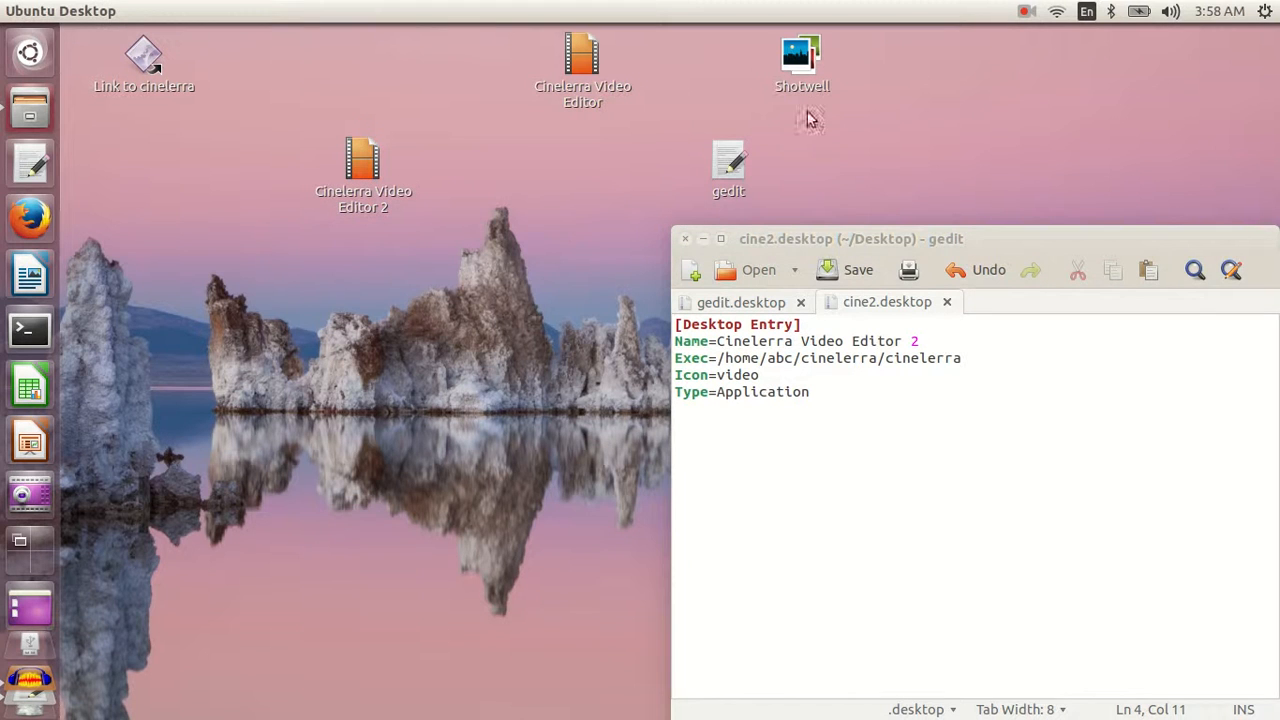
# - Browse the launchers in /usr/share/applications in the file manager and close its window
pyautogui.click(30, 106)
pyautogui.hotkey('ctrl', 'l')
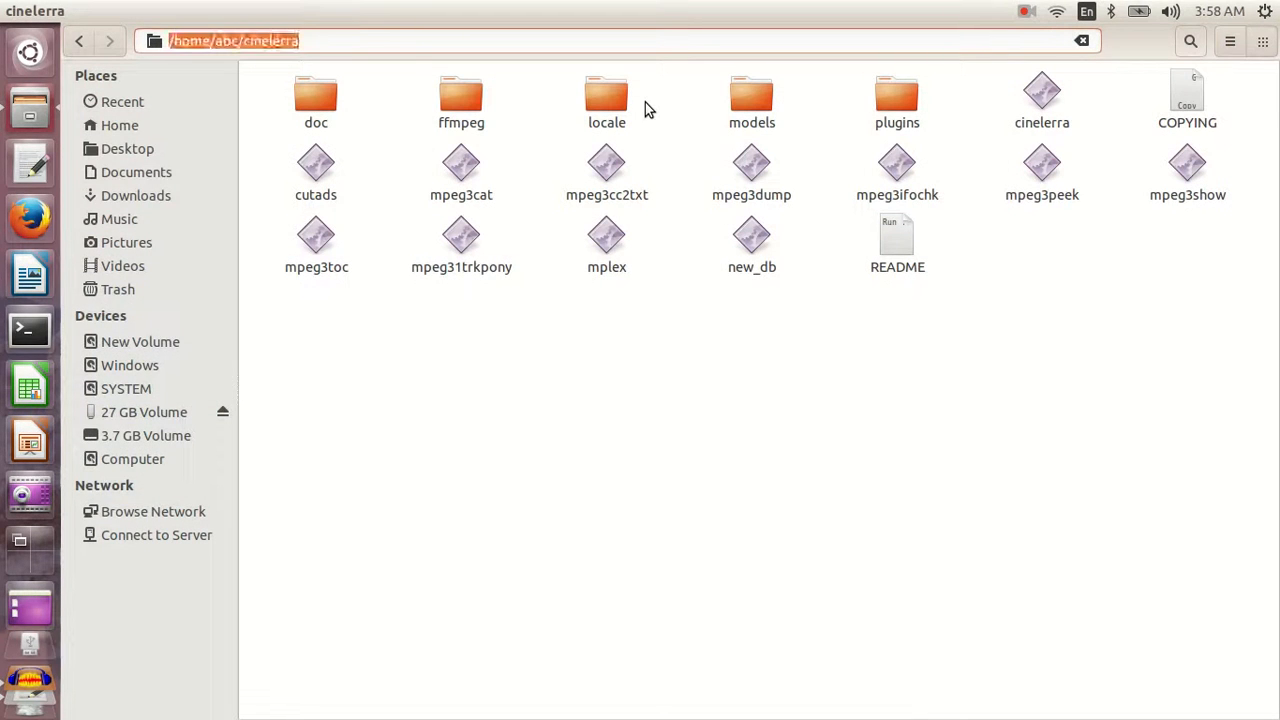
pyautogui.write('/usr/share')
pyautogui.write('applications')
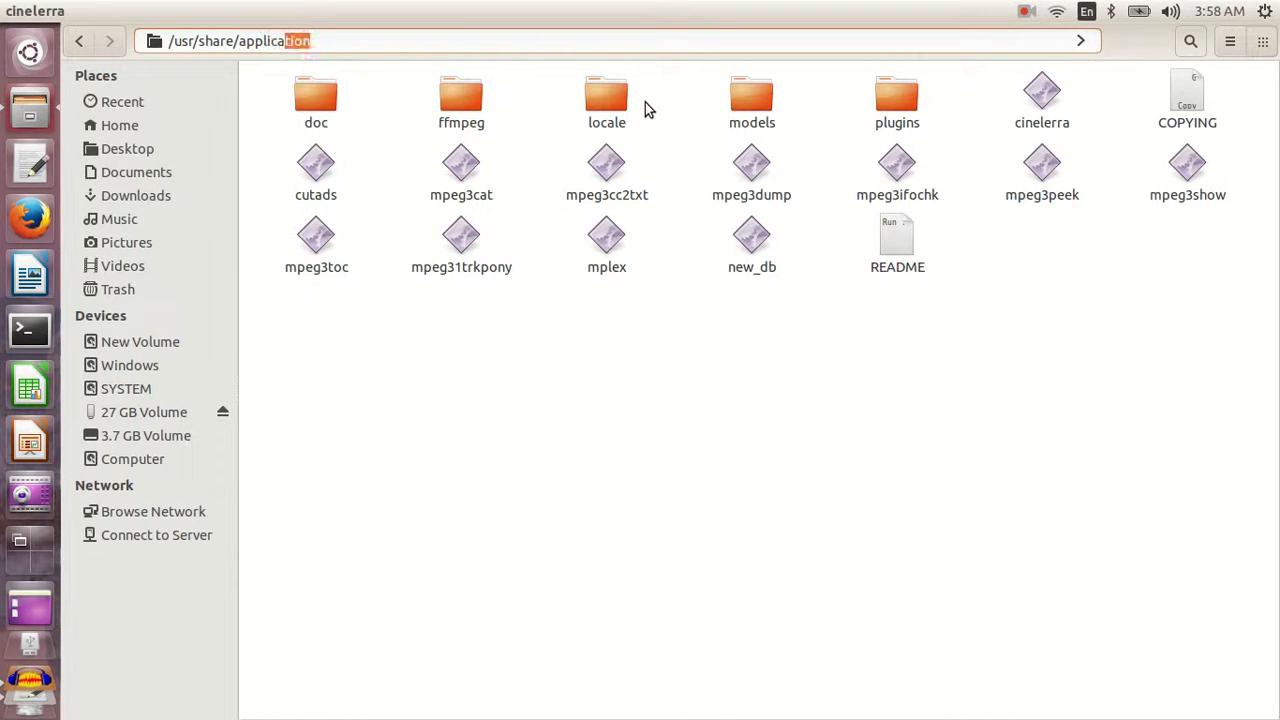
pyautogui.press('Return')
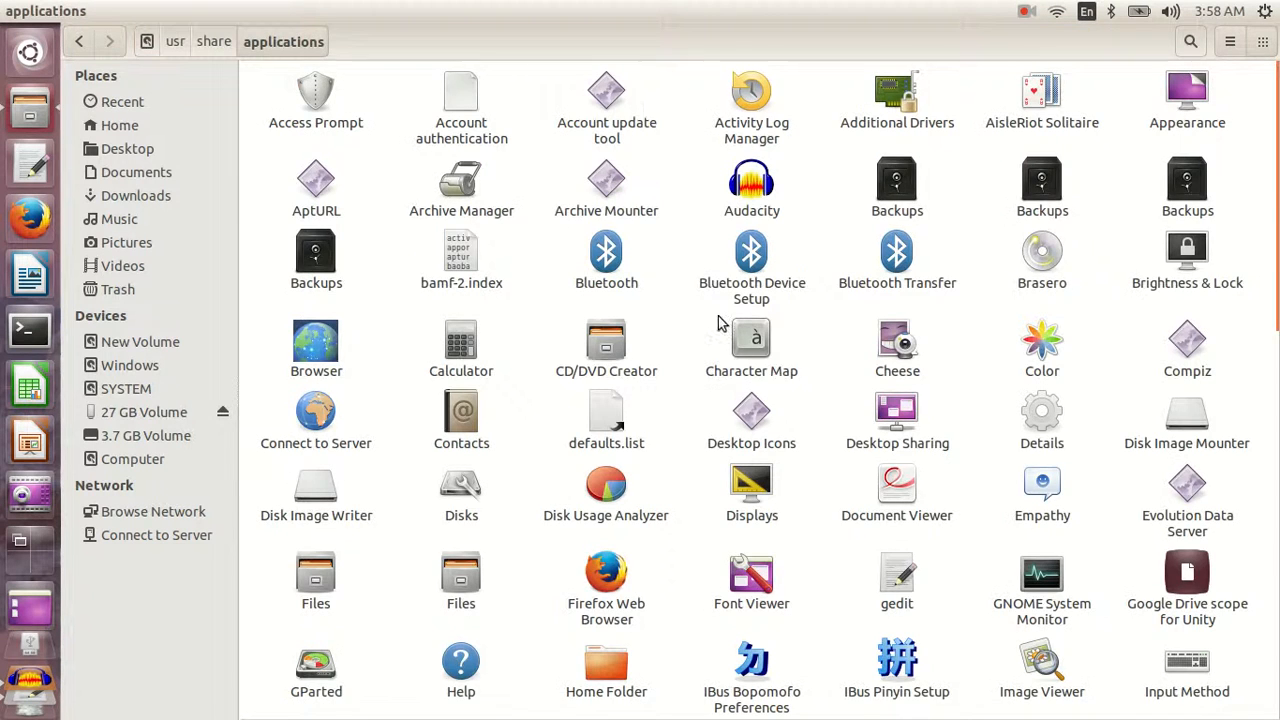
pyautogui.scroll(-15, 718, 322)
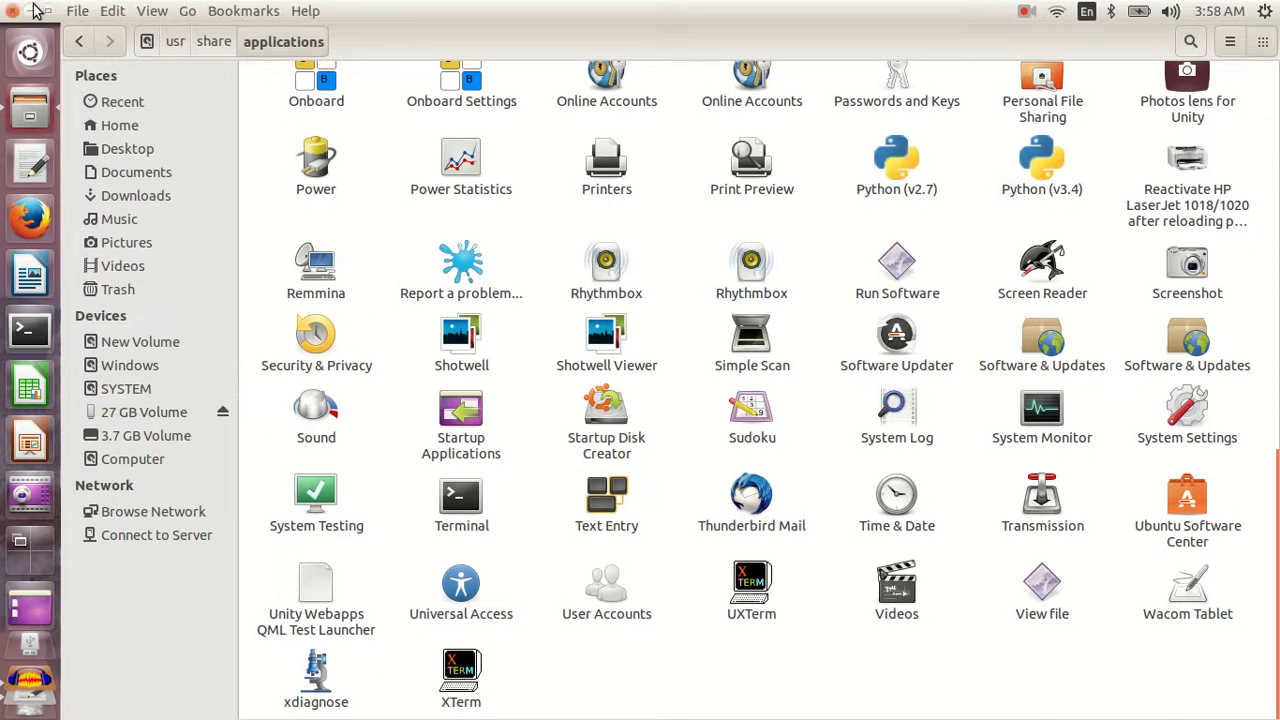
pyautogui.click(12, 10)
pyautogui.click(759, 453)
pyautogui.hotkey('ctrl', 'a')
pyautogui.click(856, 483)
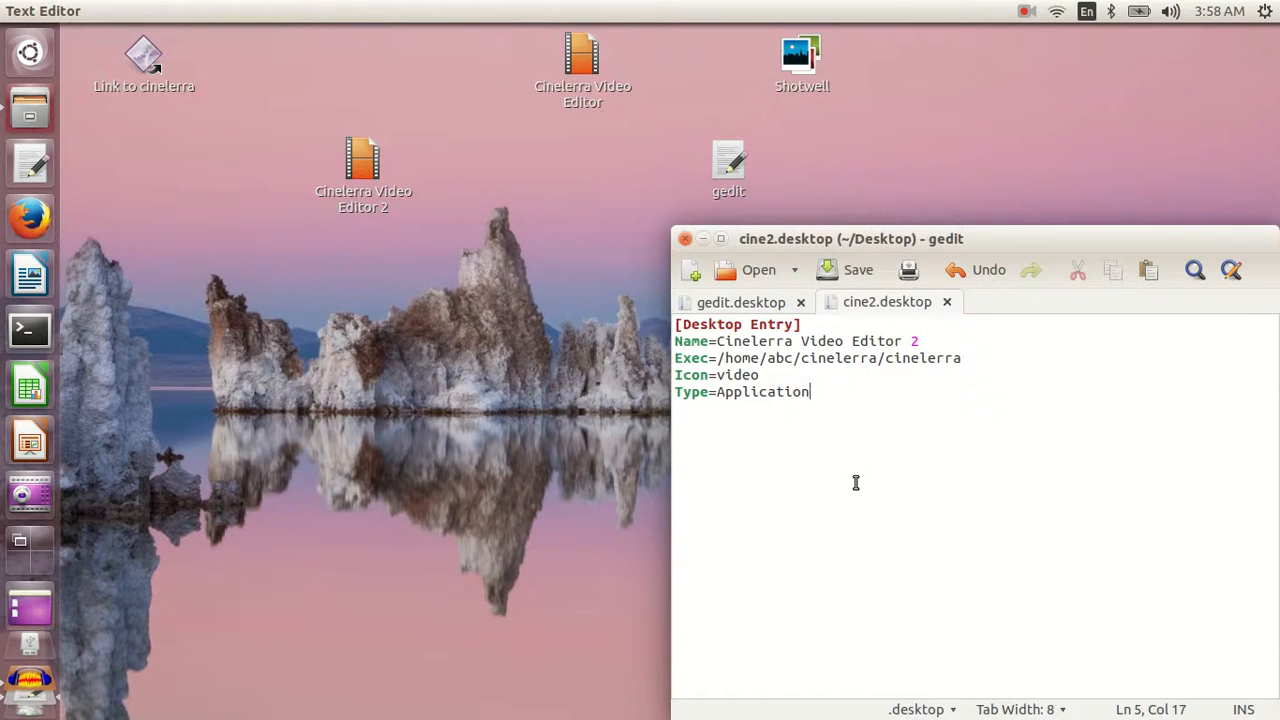